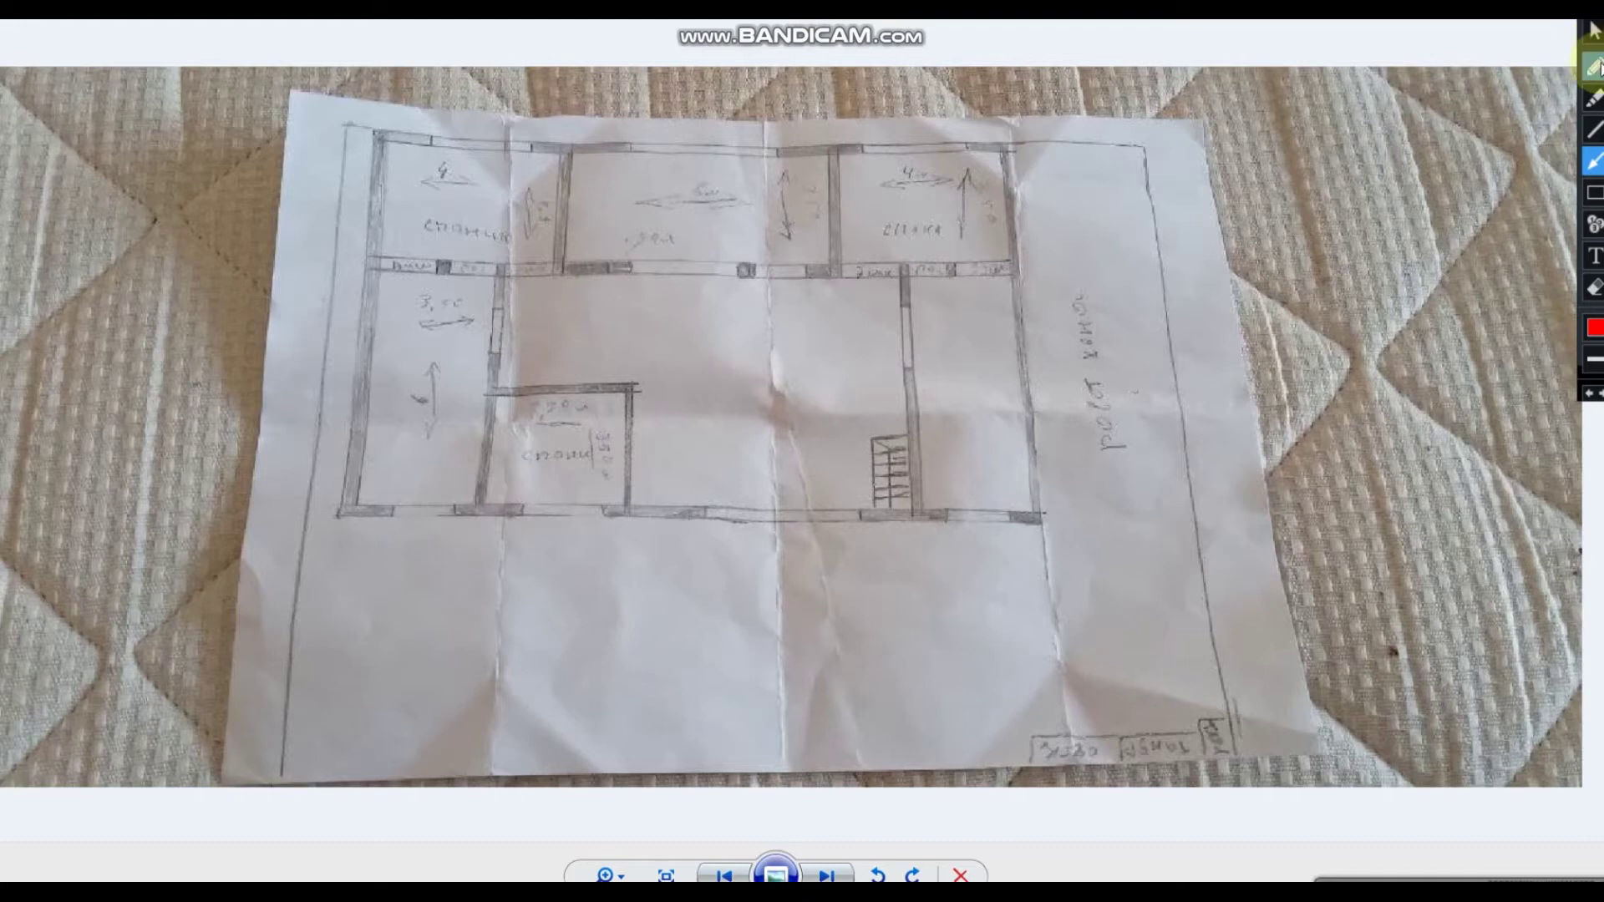
Mark the widths of the three upper rooms and the depth of the upper-right bedroom on the sketch with red arrows.
click(1595, 71)
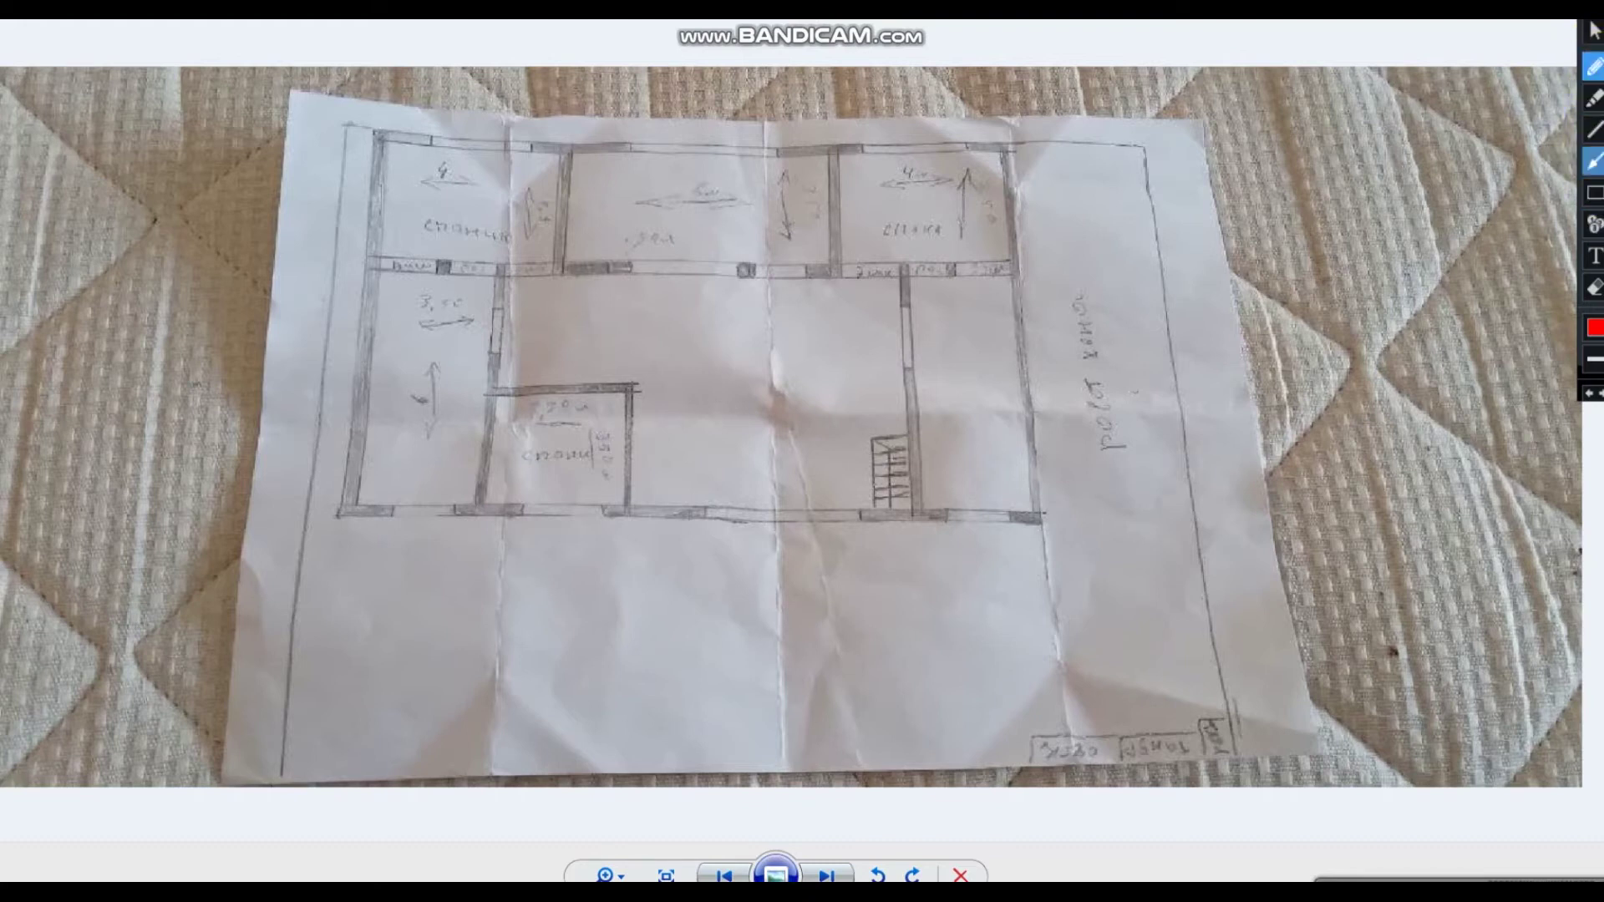
click(1595, 163)
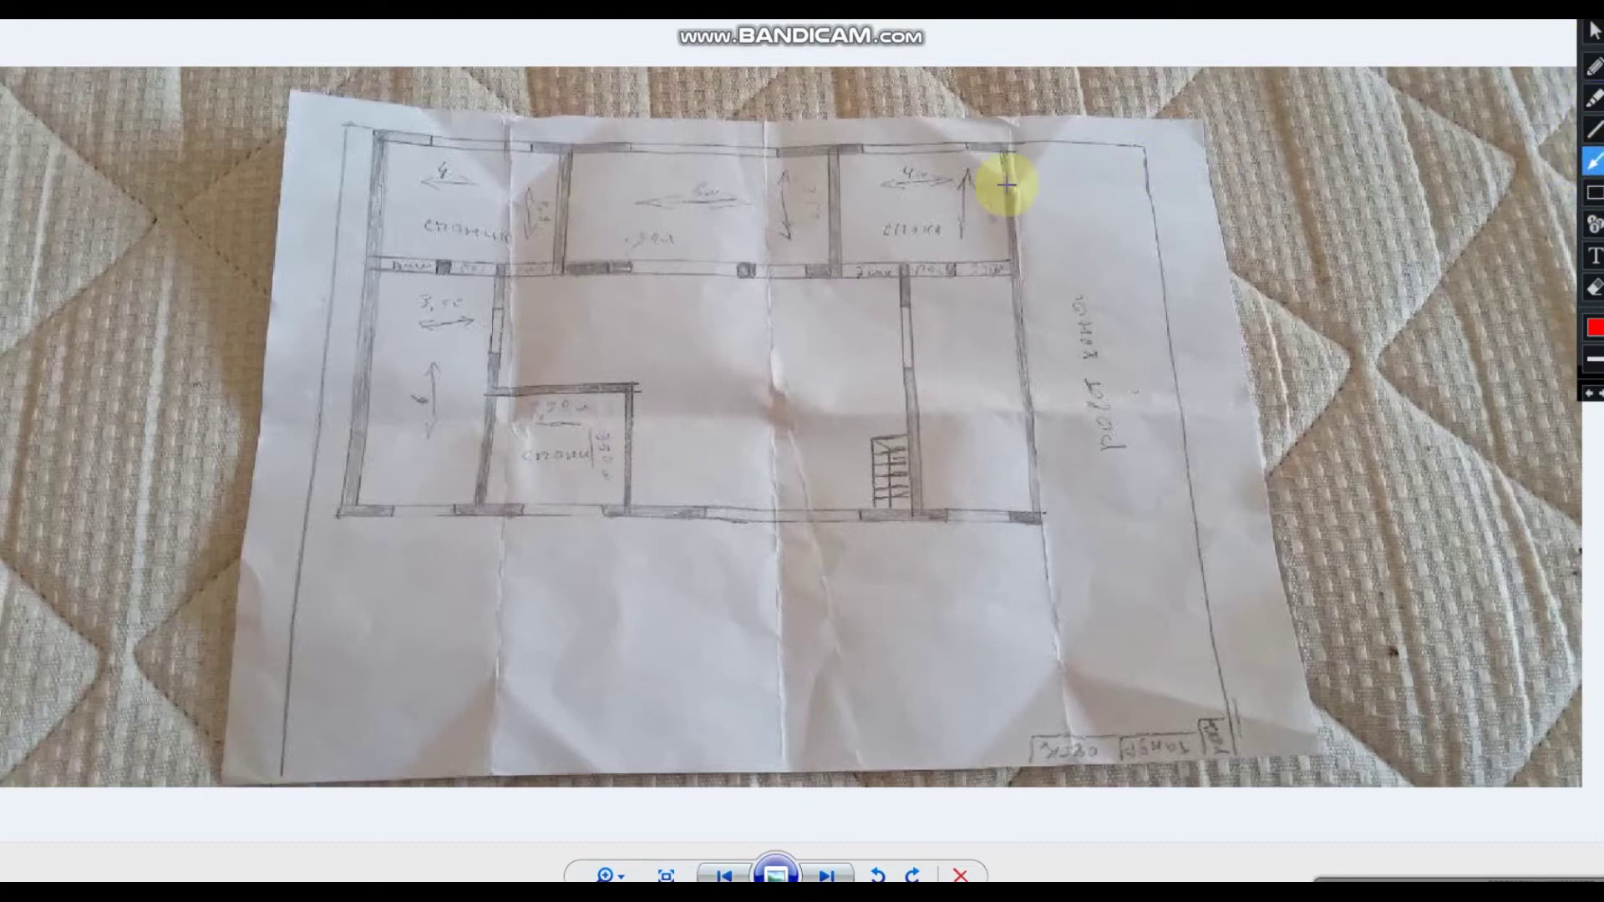
drag(1003, 179, 835, 188)
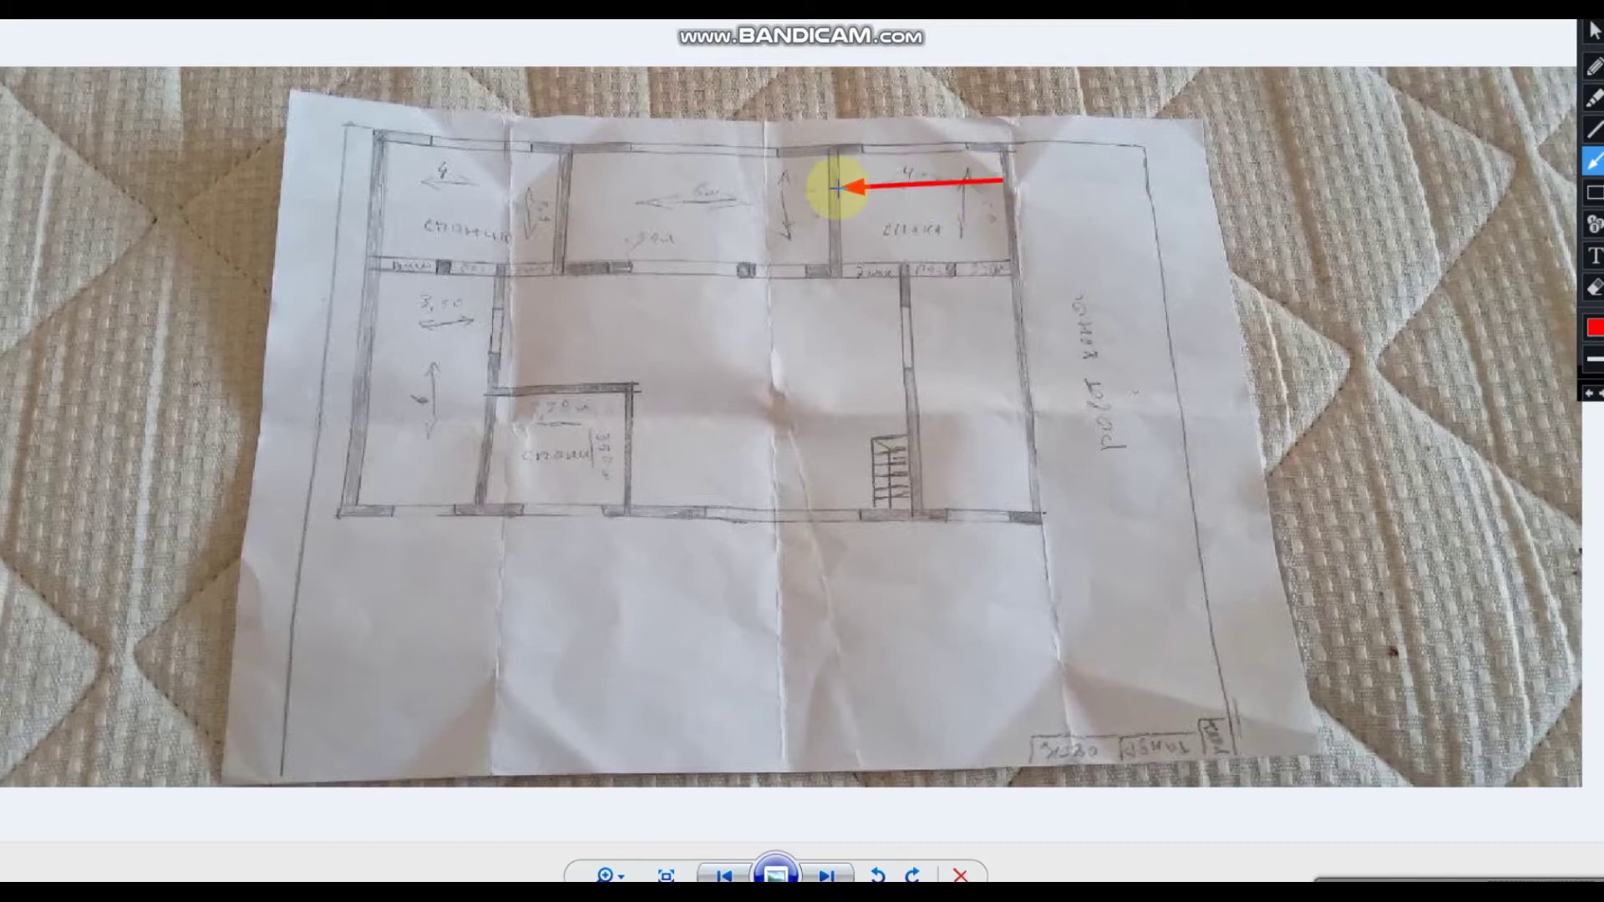
drag(979, 155, 988, 263)
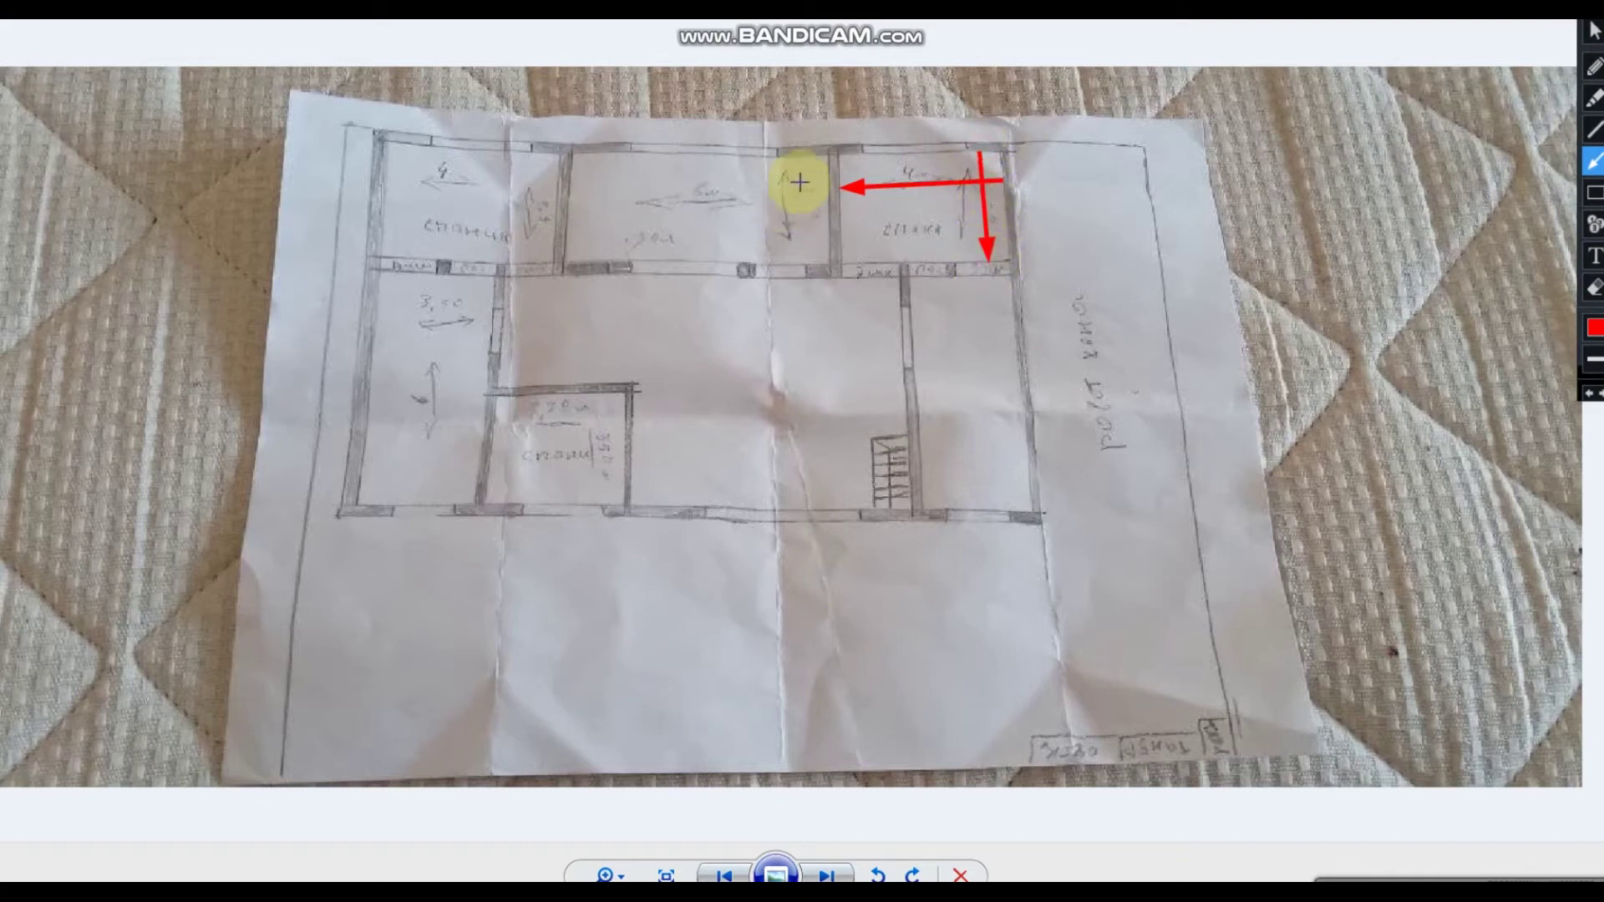
drag(826, 170, 385, 167)
Mark the length and width of both lower-left rooms on the sketch with crossing red arrows.
drag(407, 272, 386, 508)
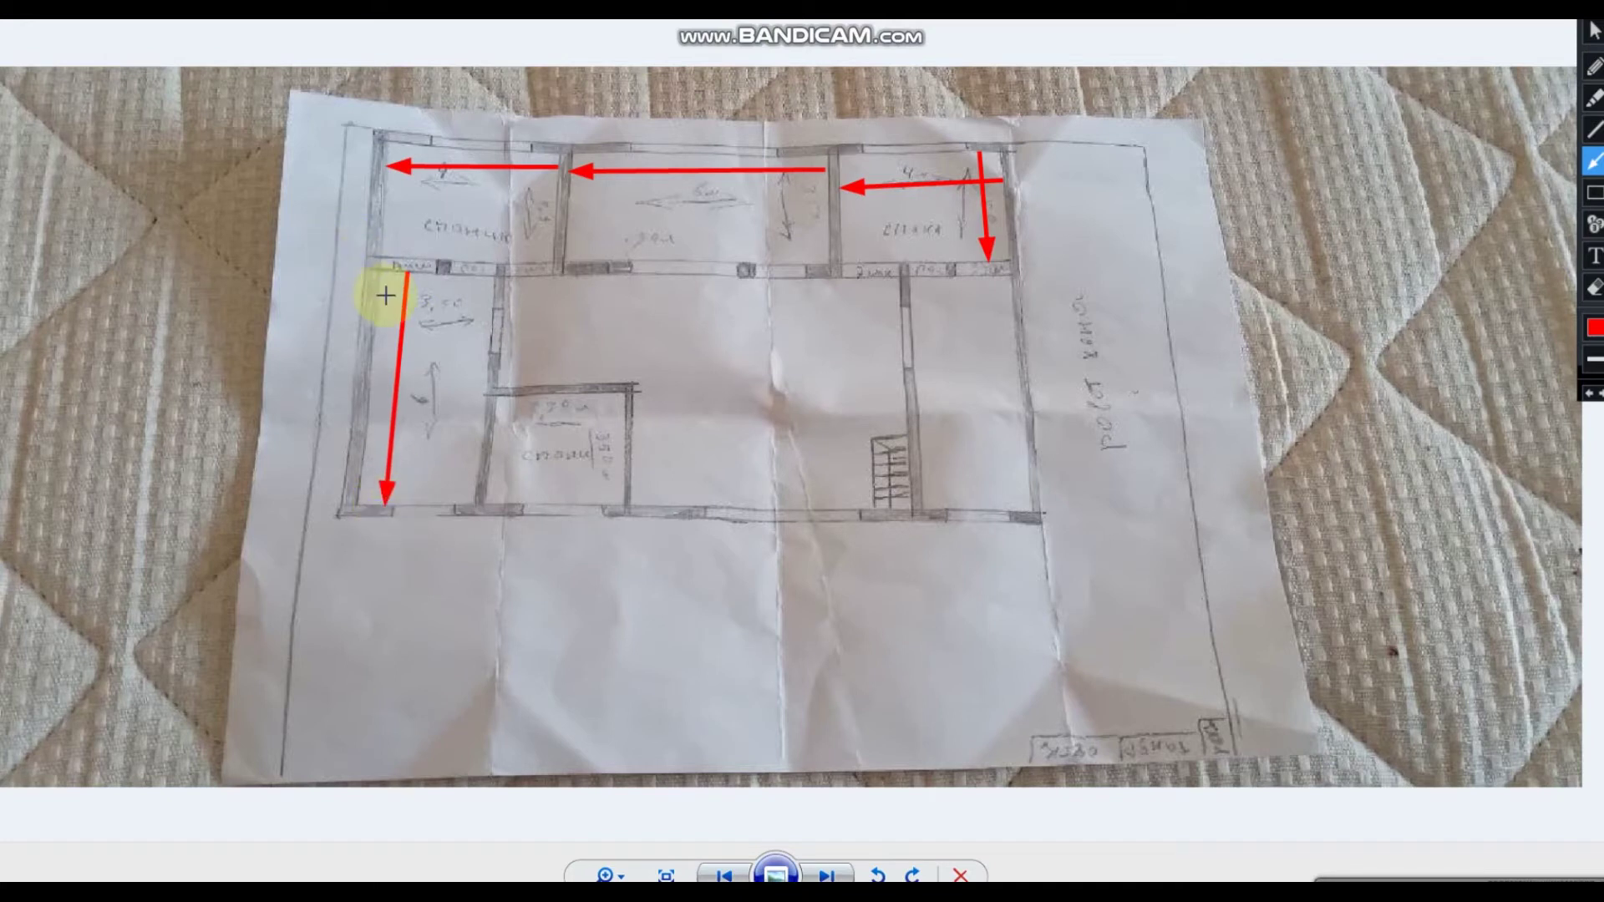
drag(375, 294, 484, 308)
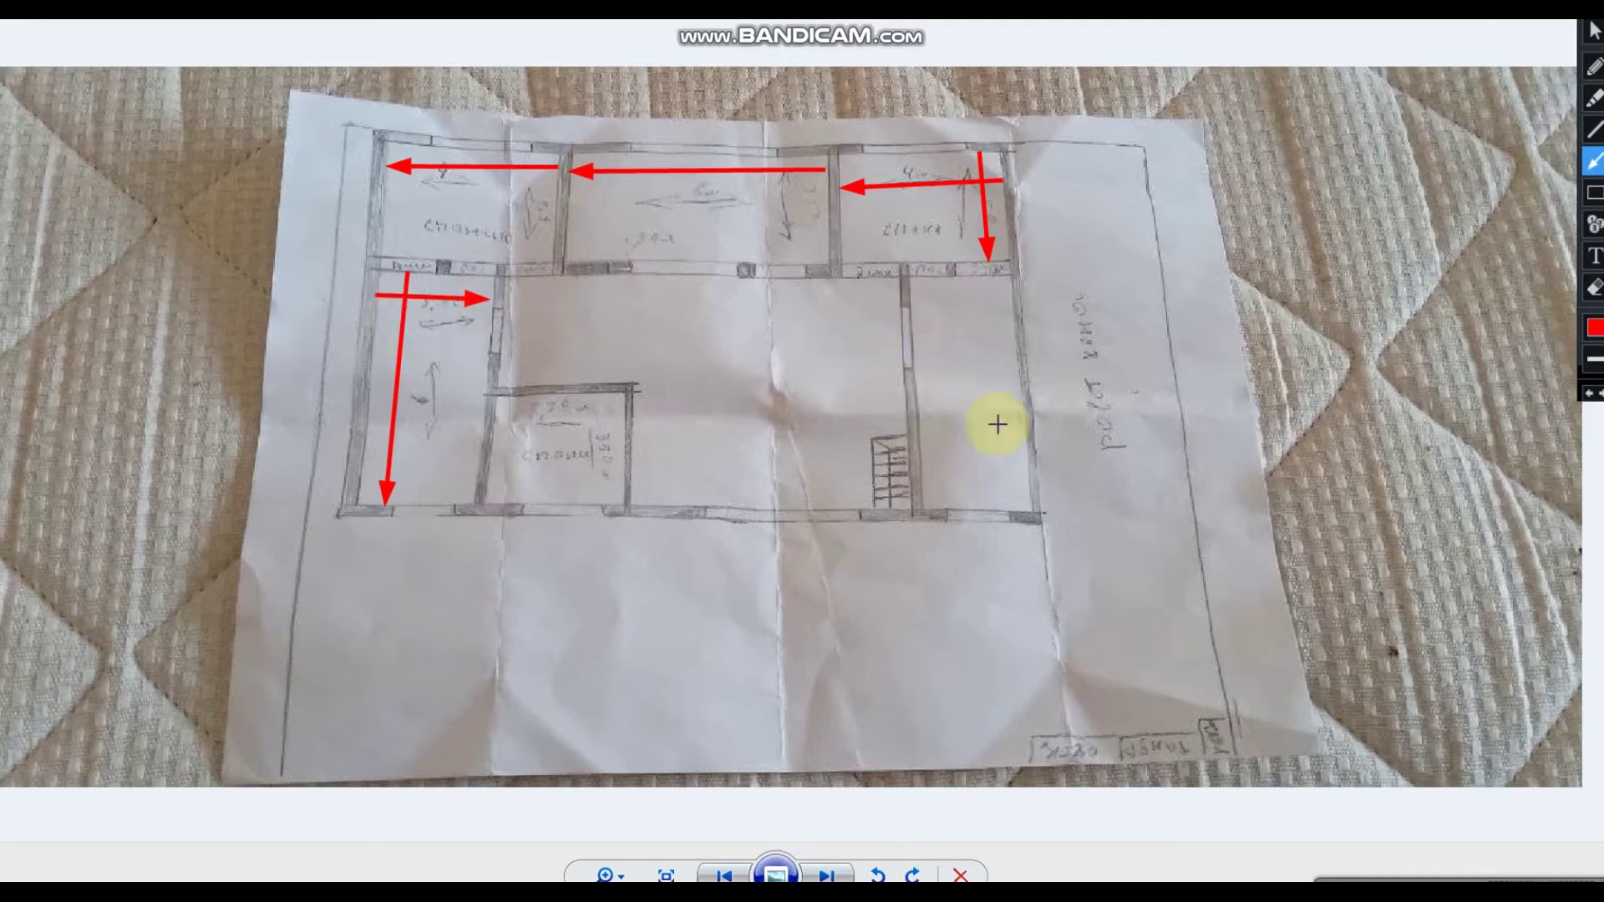
drag(562, 393, 562, 507)
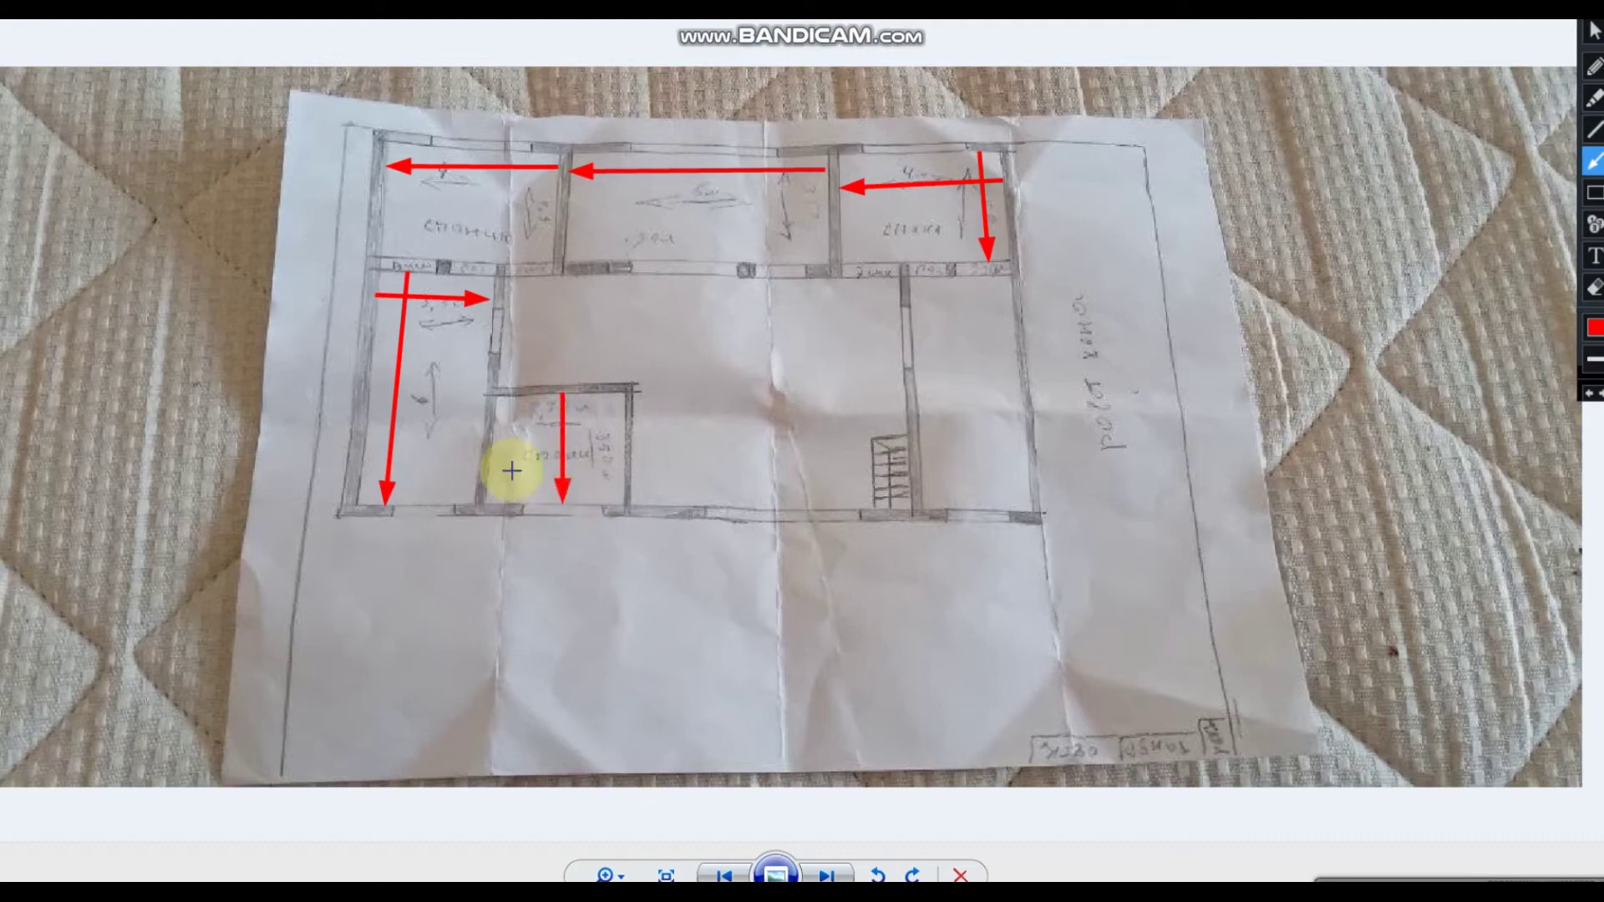
drag(496, 432, 599, 437)
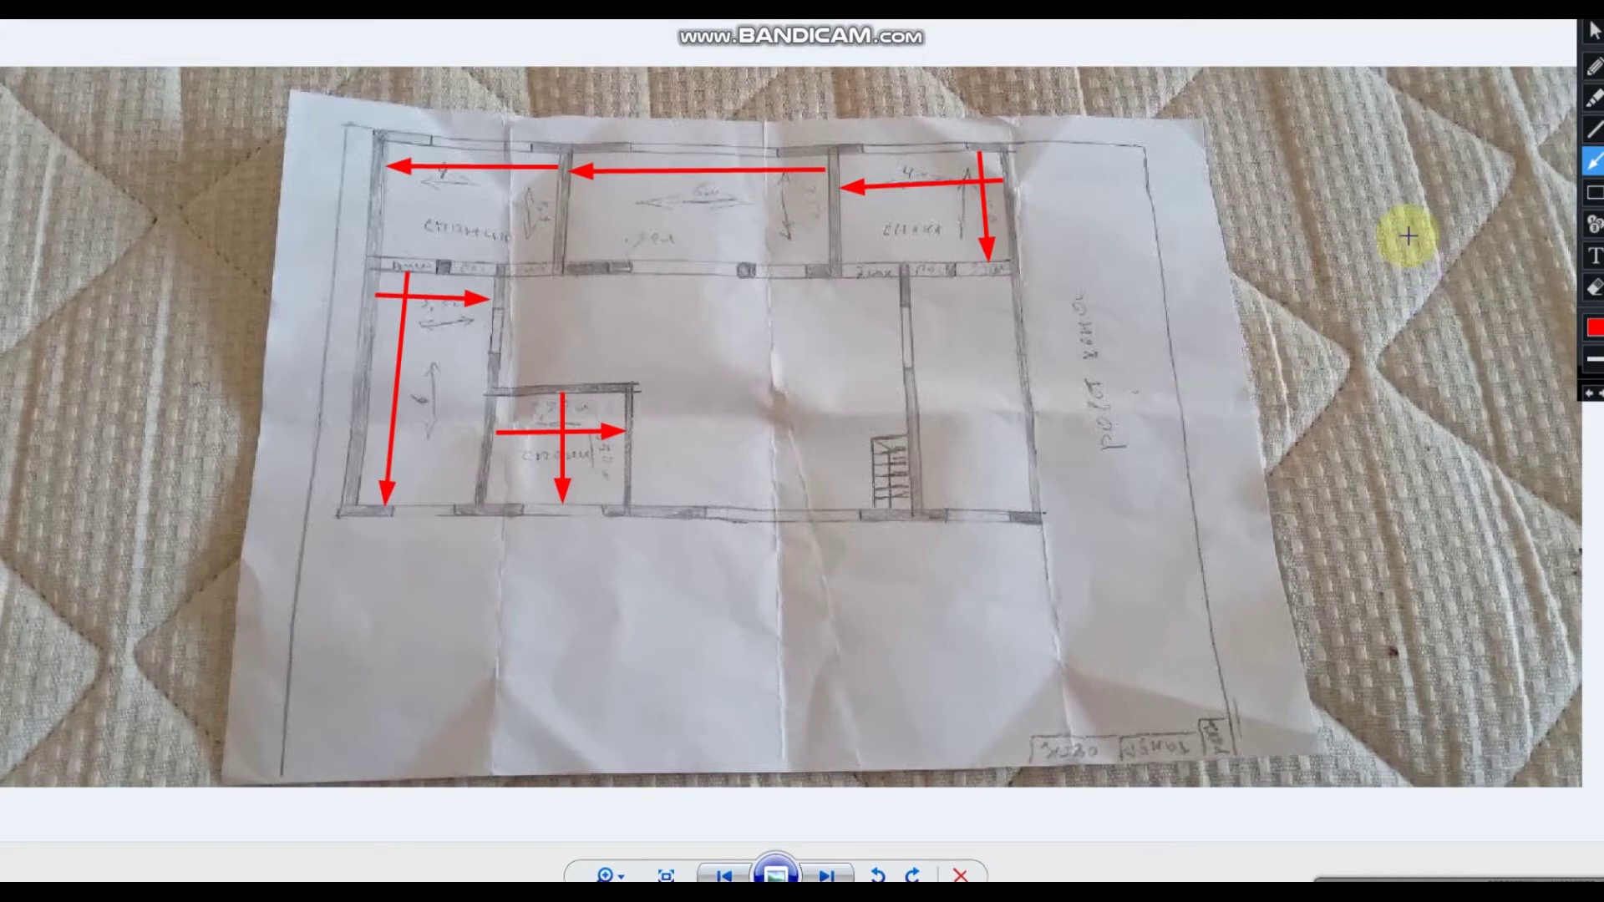
Undo all the red arrows drawn over the sketch photo.
click(1591, 399)
click(1591, 399)
click(1591, 399)
click(1592, 399)
click(1591, 400)
click(1591, 400)
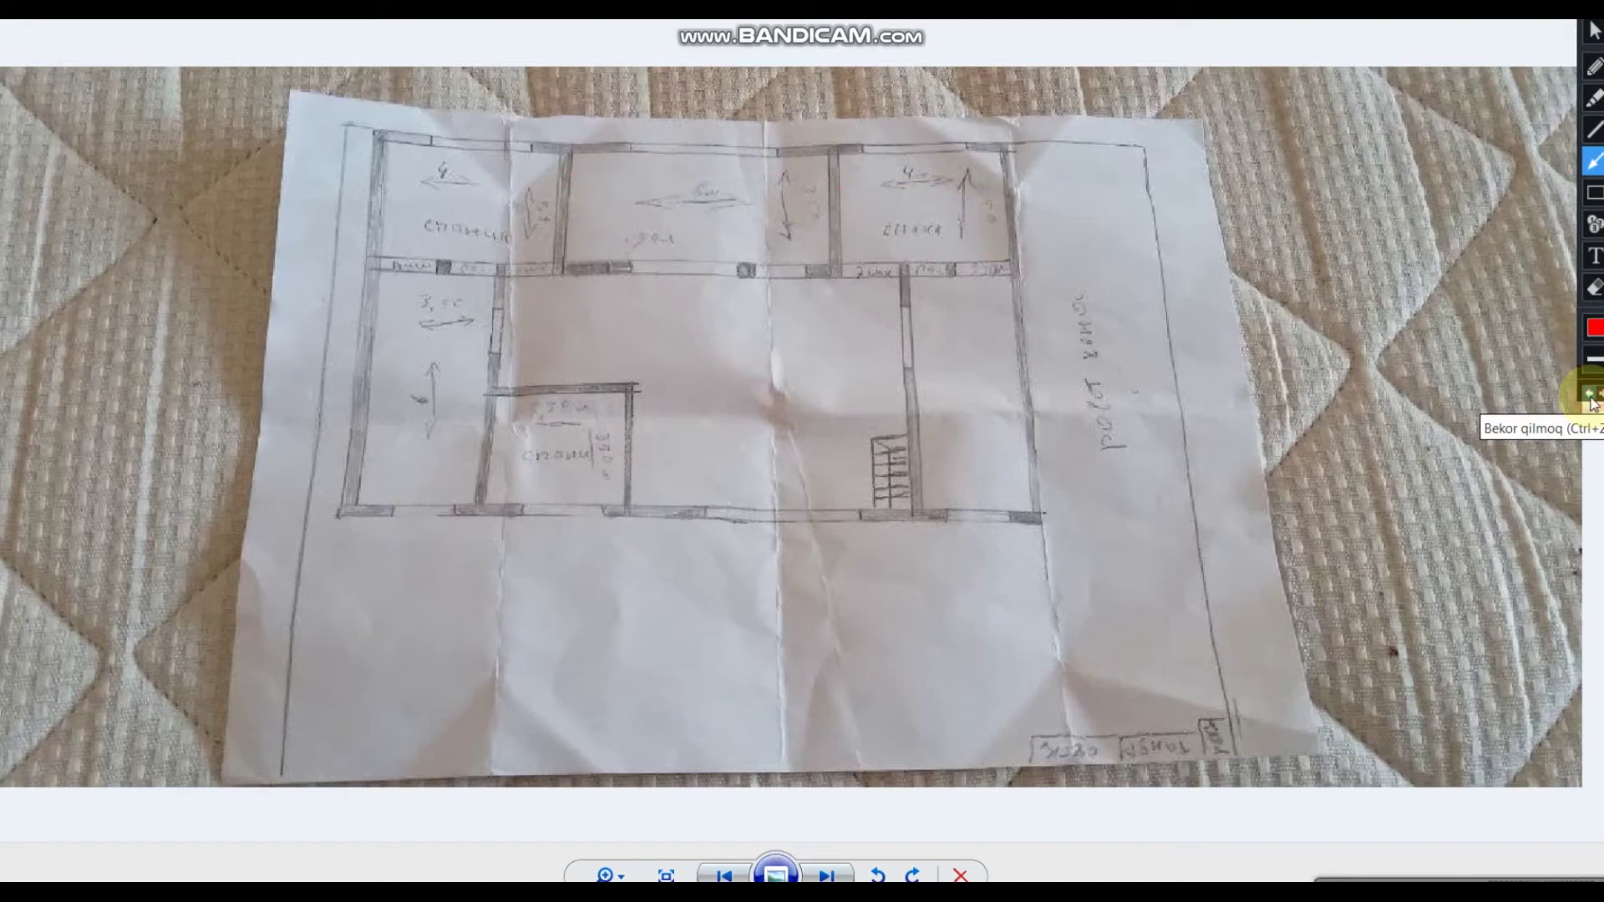
Switch to the floor plan in 3ds Max, mark the upper-left and lower-left room widths with red arrows, and undo the arrows.
key(alt+F4)
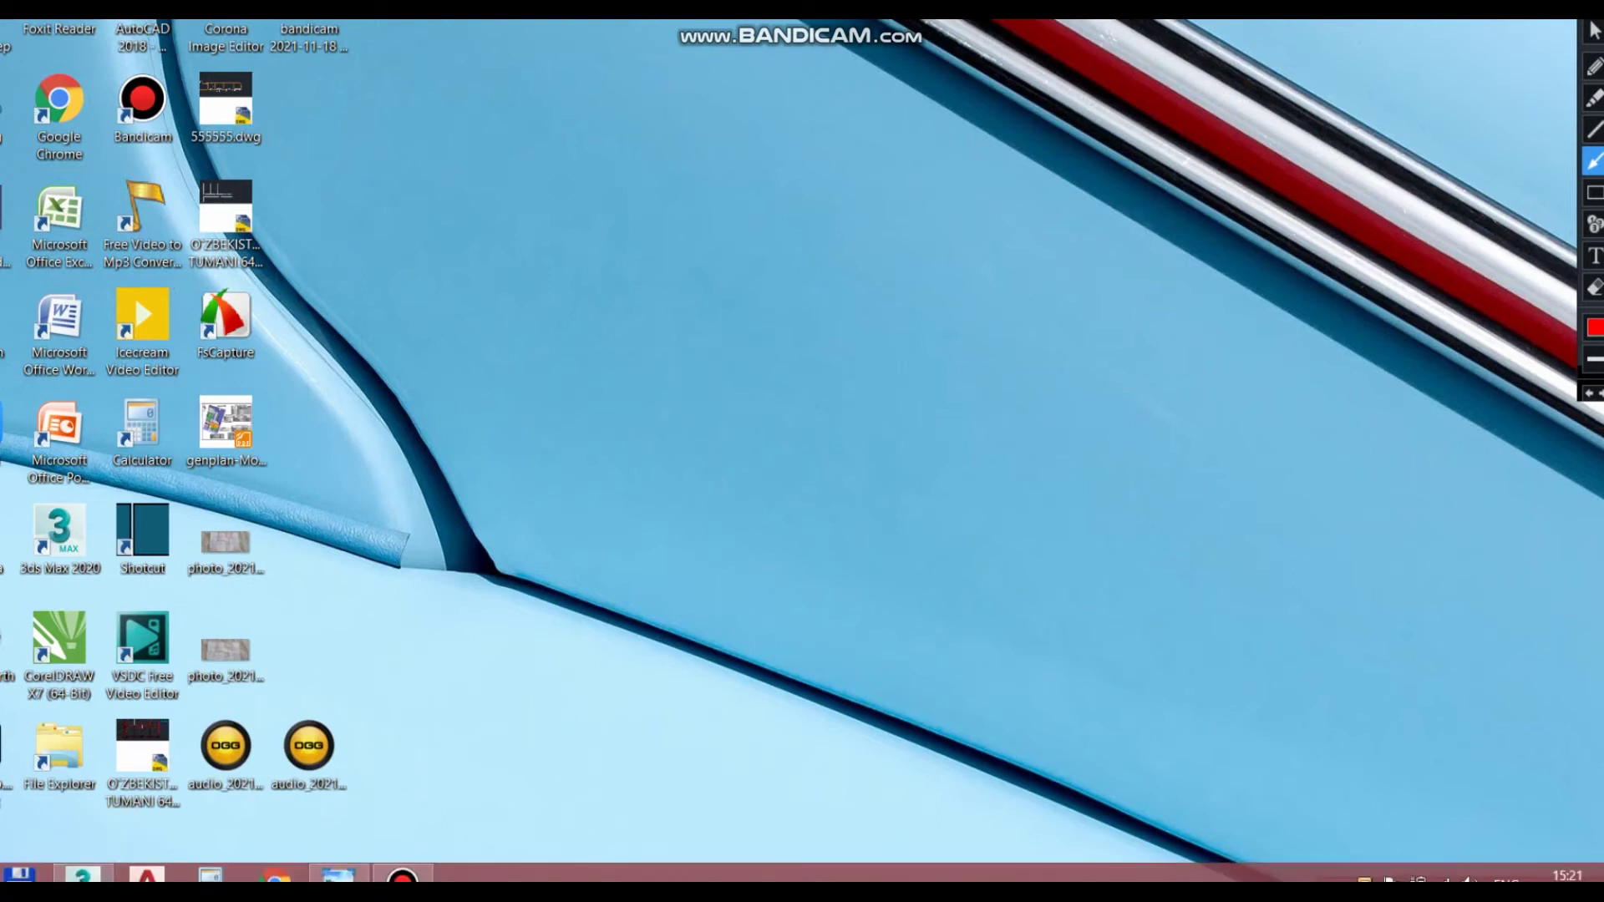
click(84, 875)
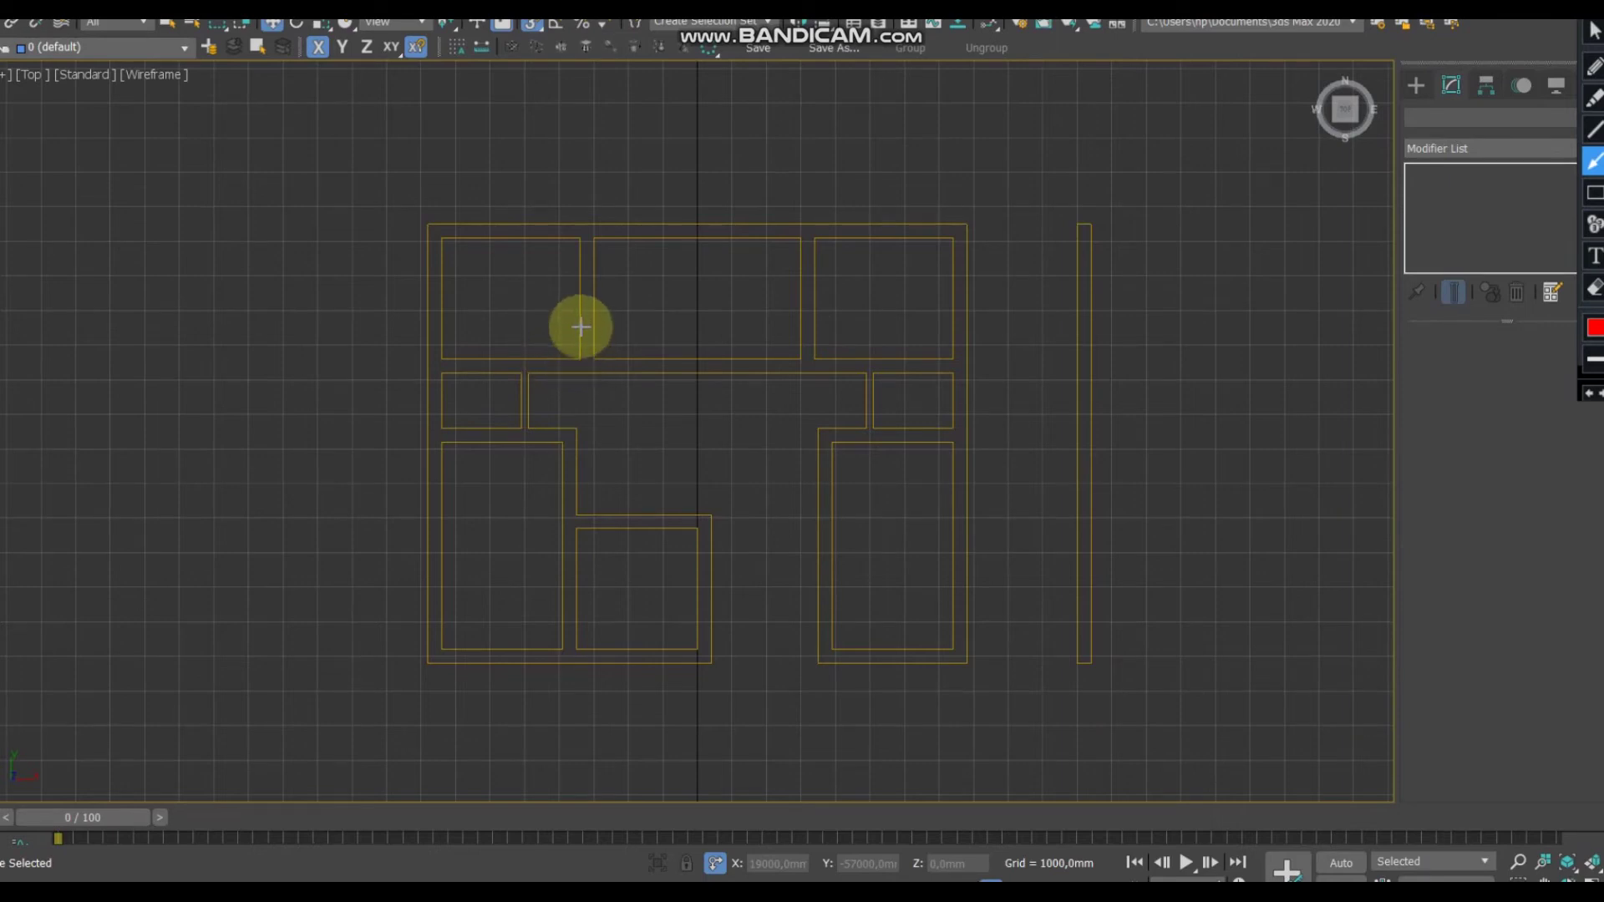
drag(578, 300, 441, 300)
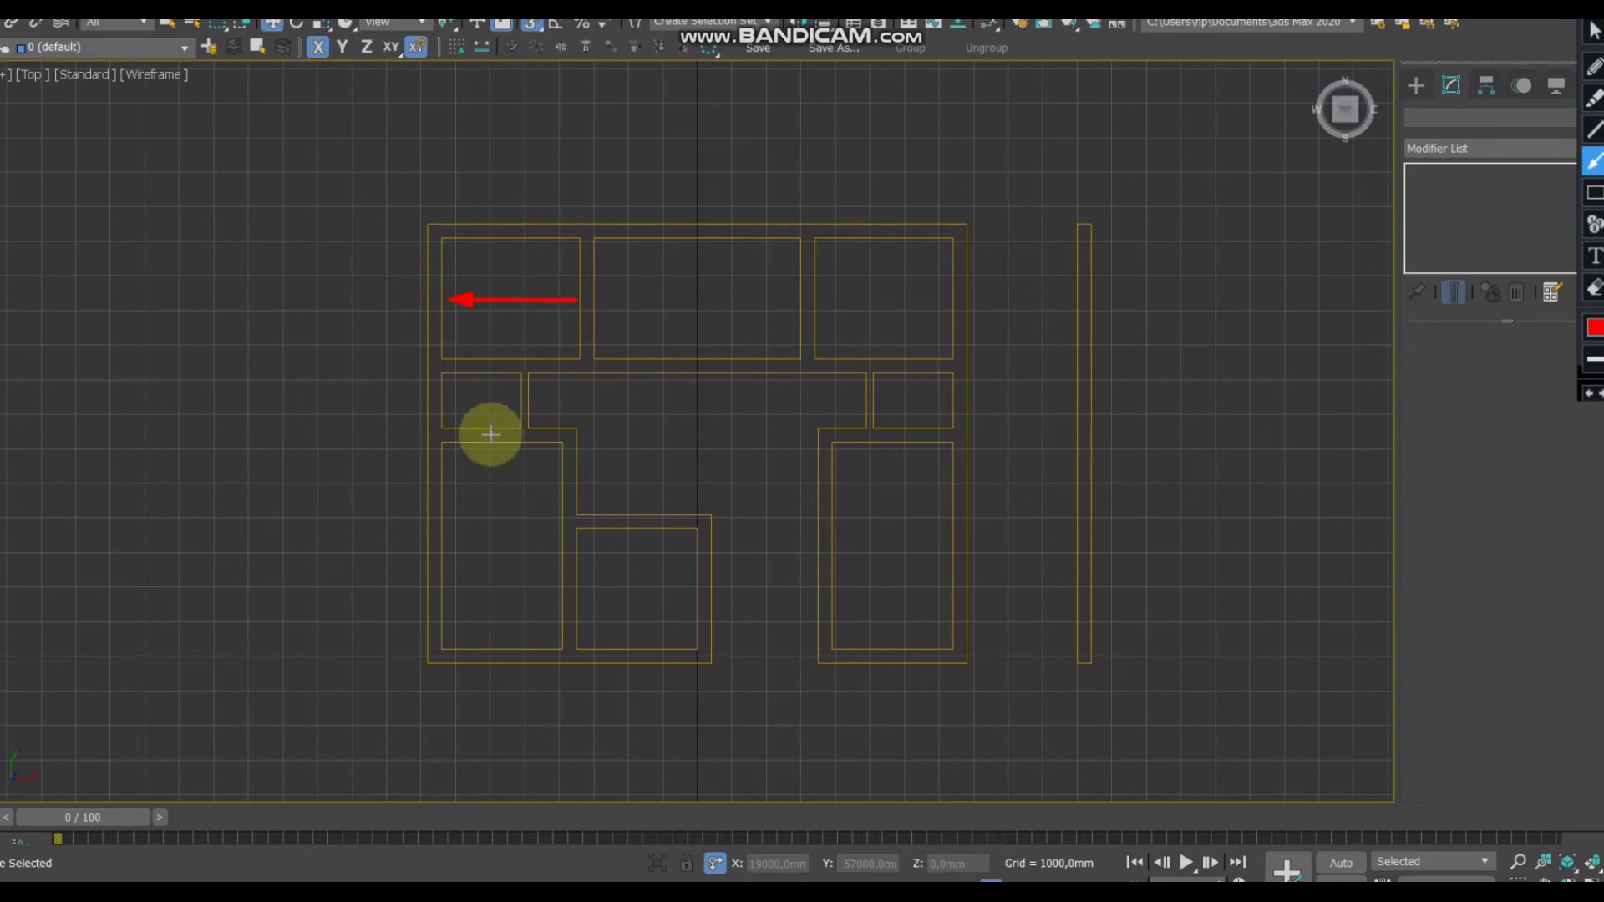
drag(443, 463, 557, 470)
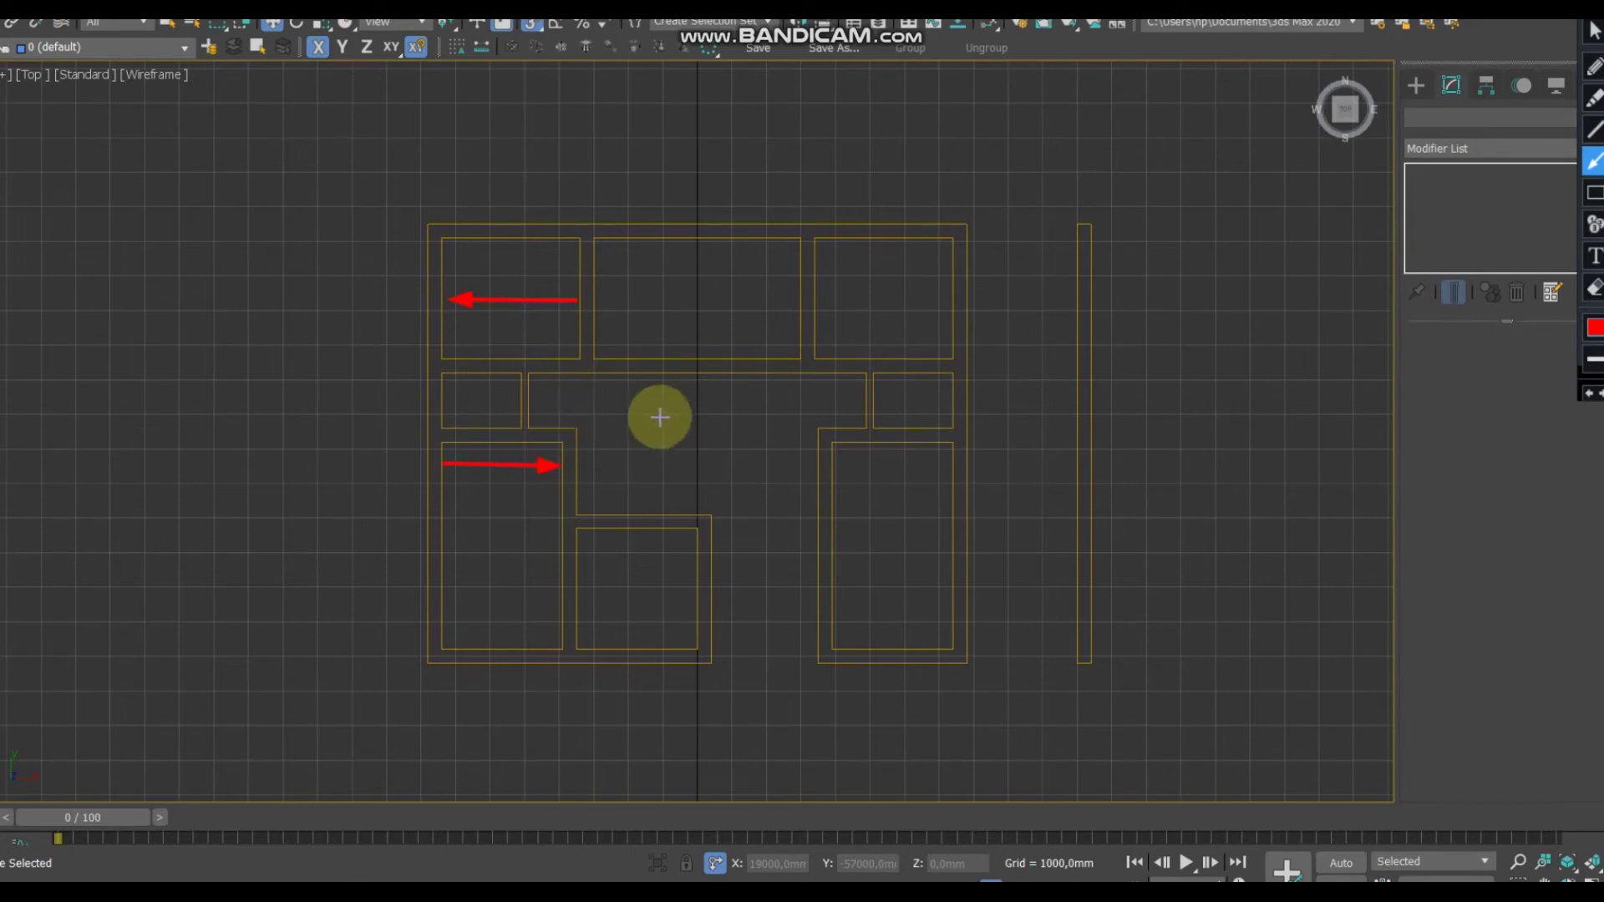
click(1590, 399)
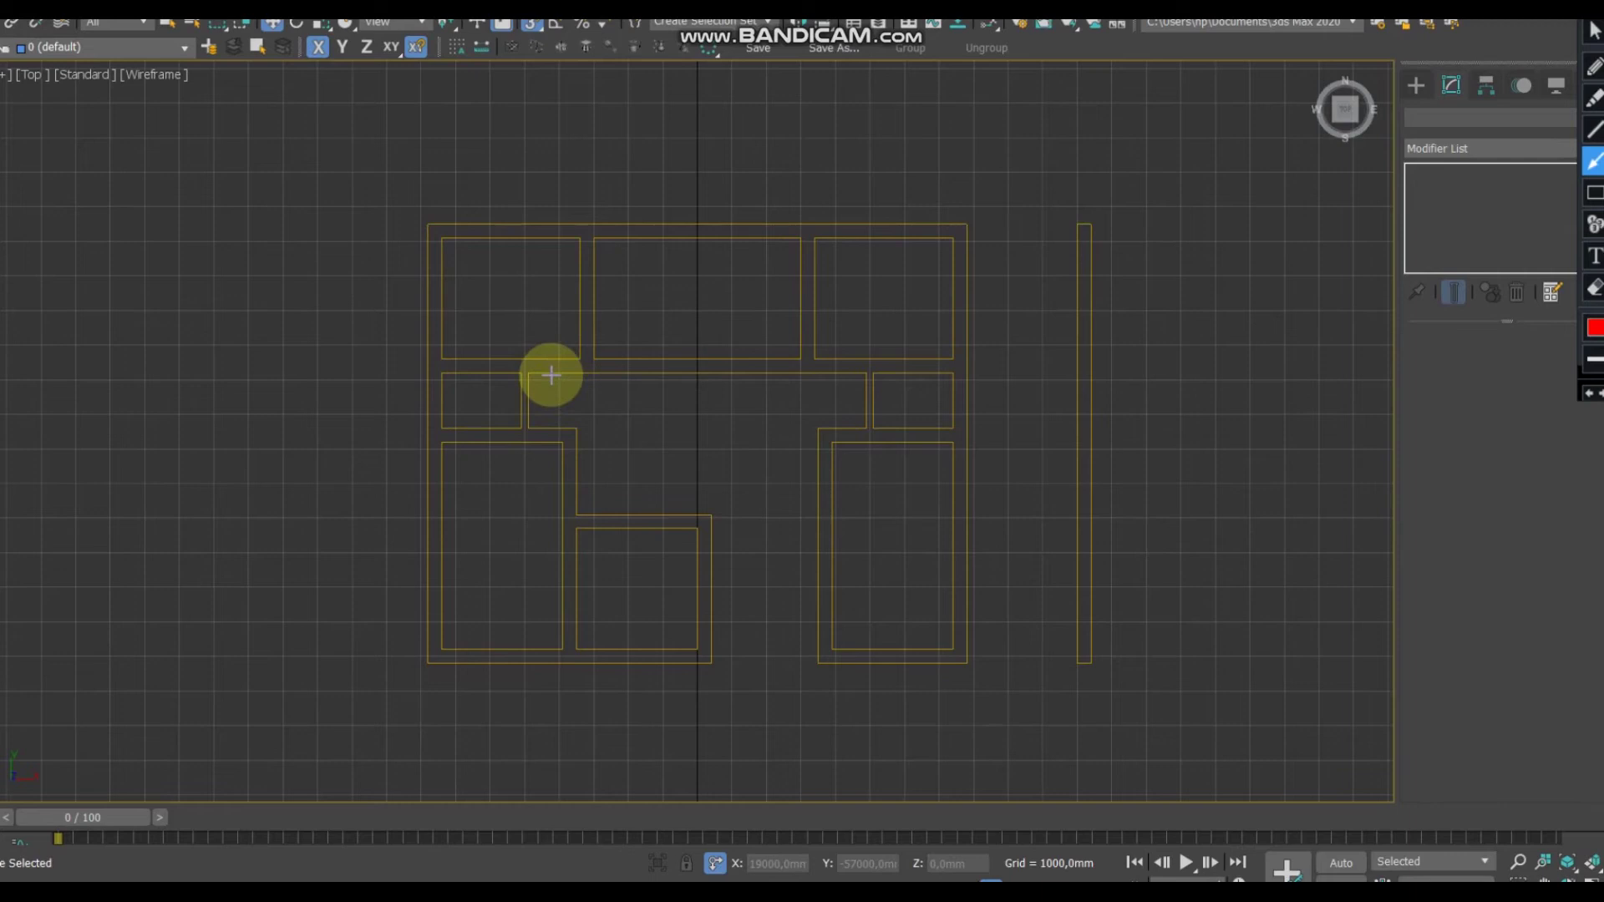
Mark the depths of the middle-row side areas and the widths of the two small rooms with red arrows.
drag(551, 375, 552, 419)
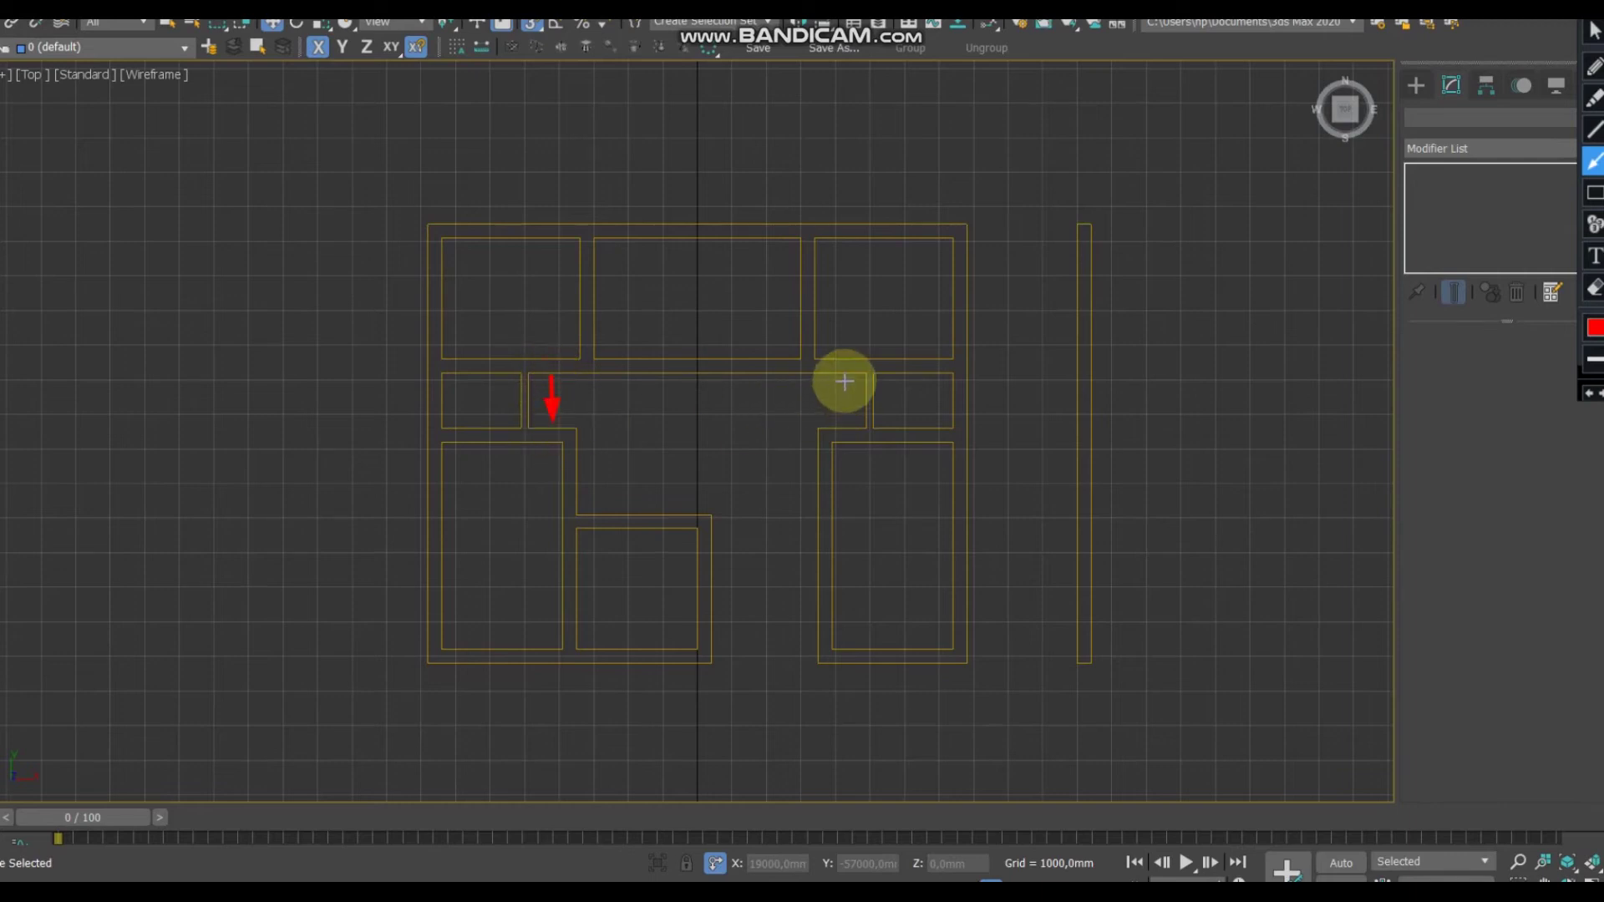
drag(844, 378, 844, 422)
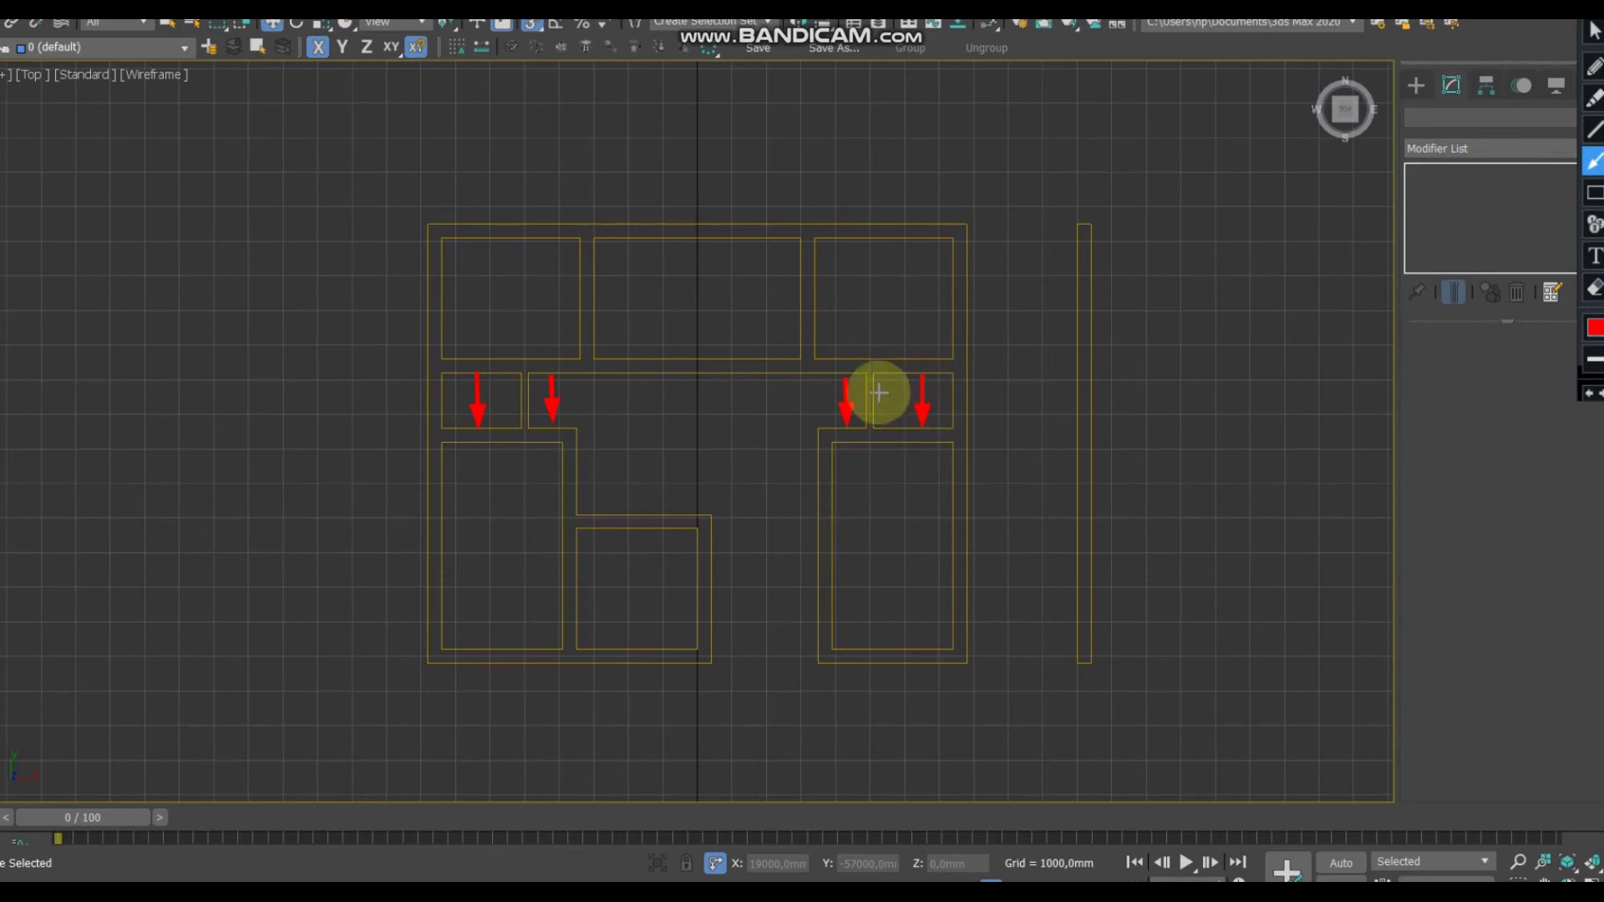
drag(878, 393, 927, 398)
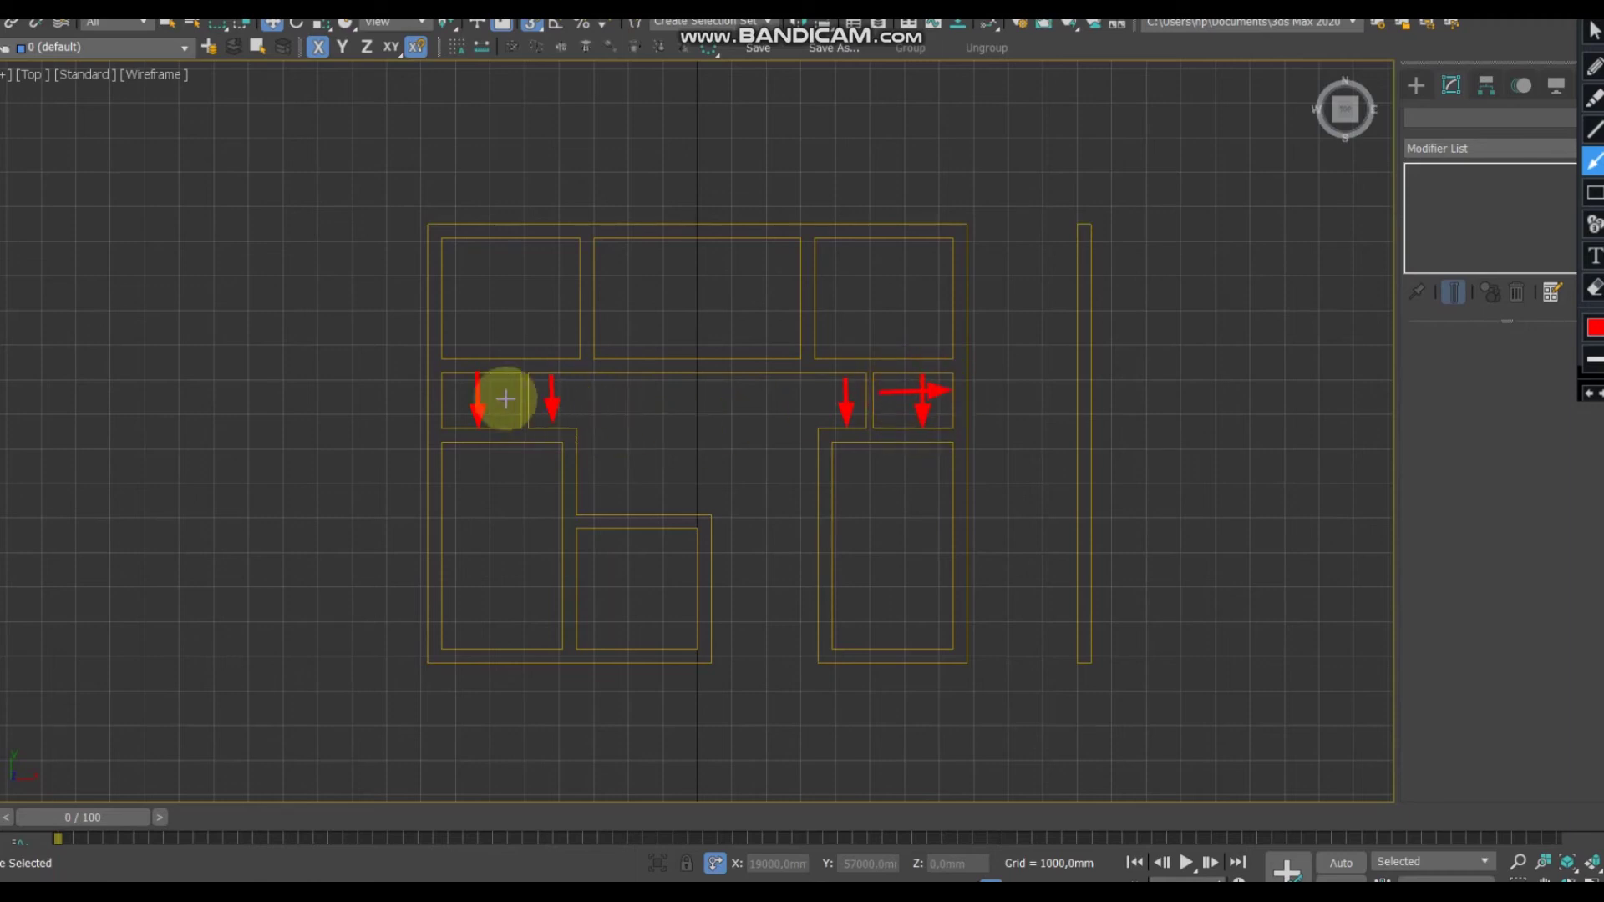
drag(426, 389, 514, 389)
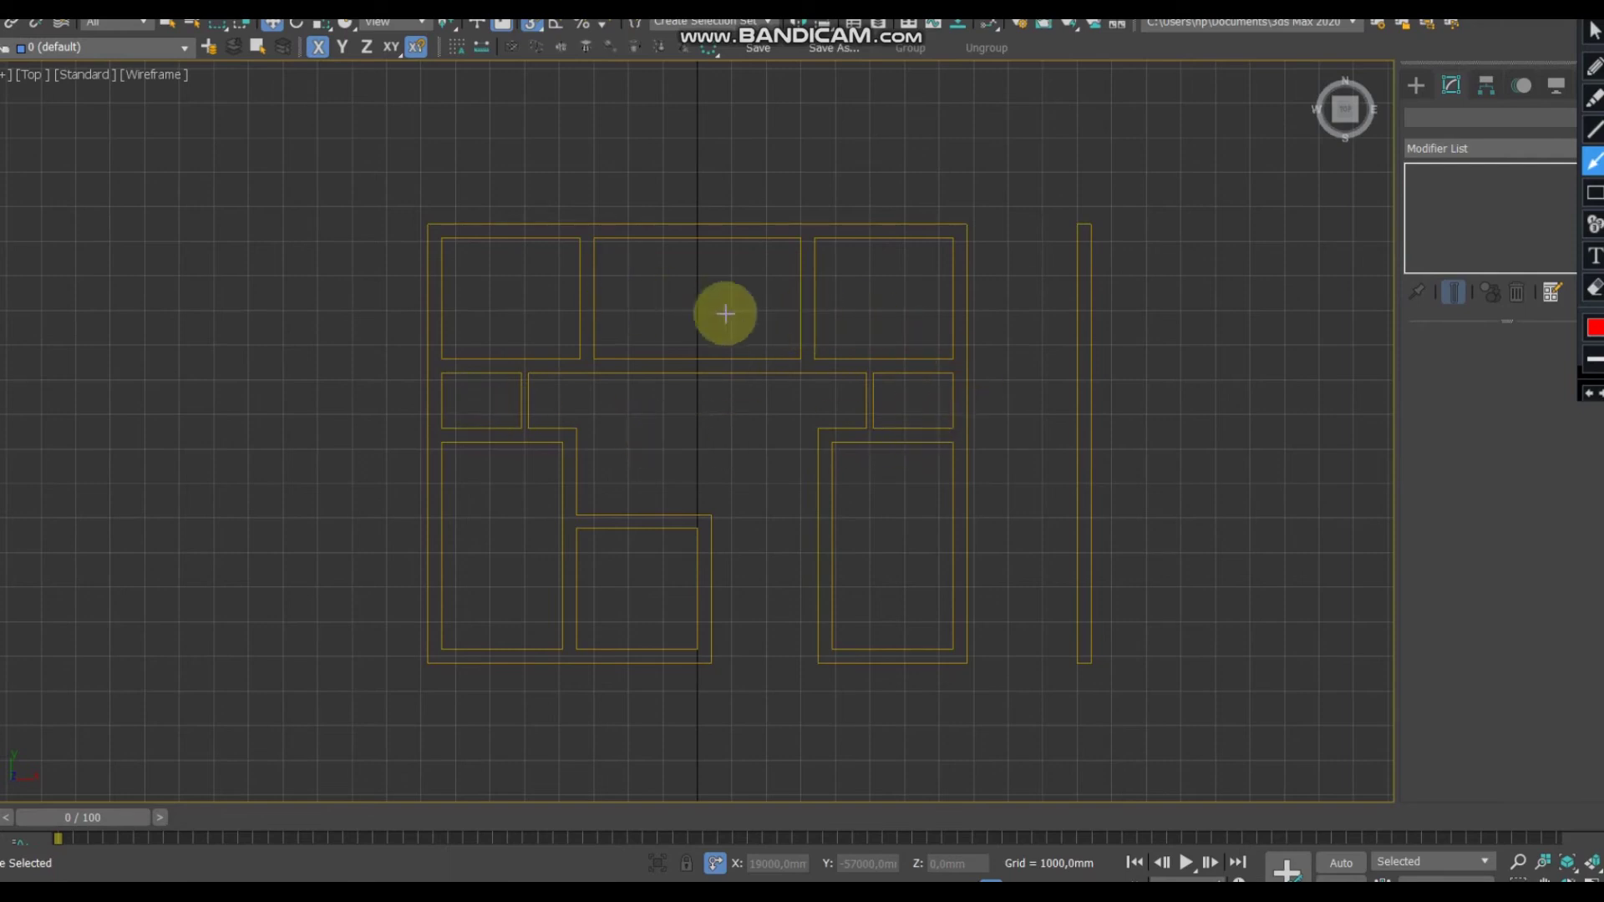
Draw red arrows across the three upper rooms, the gap to the separate long wall, and the opening between the lower rooms.
drag(796, 282, 596, 283)
drag(948, 278, 820, 279)
drag(580, 288, 441, 285)
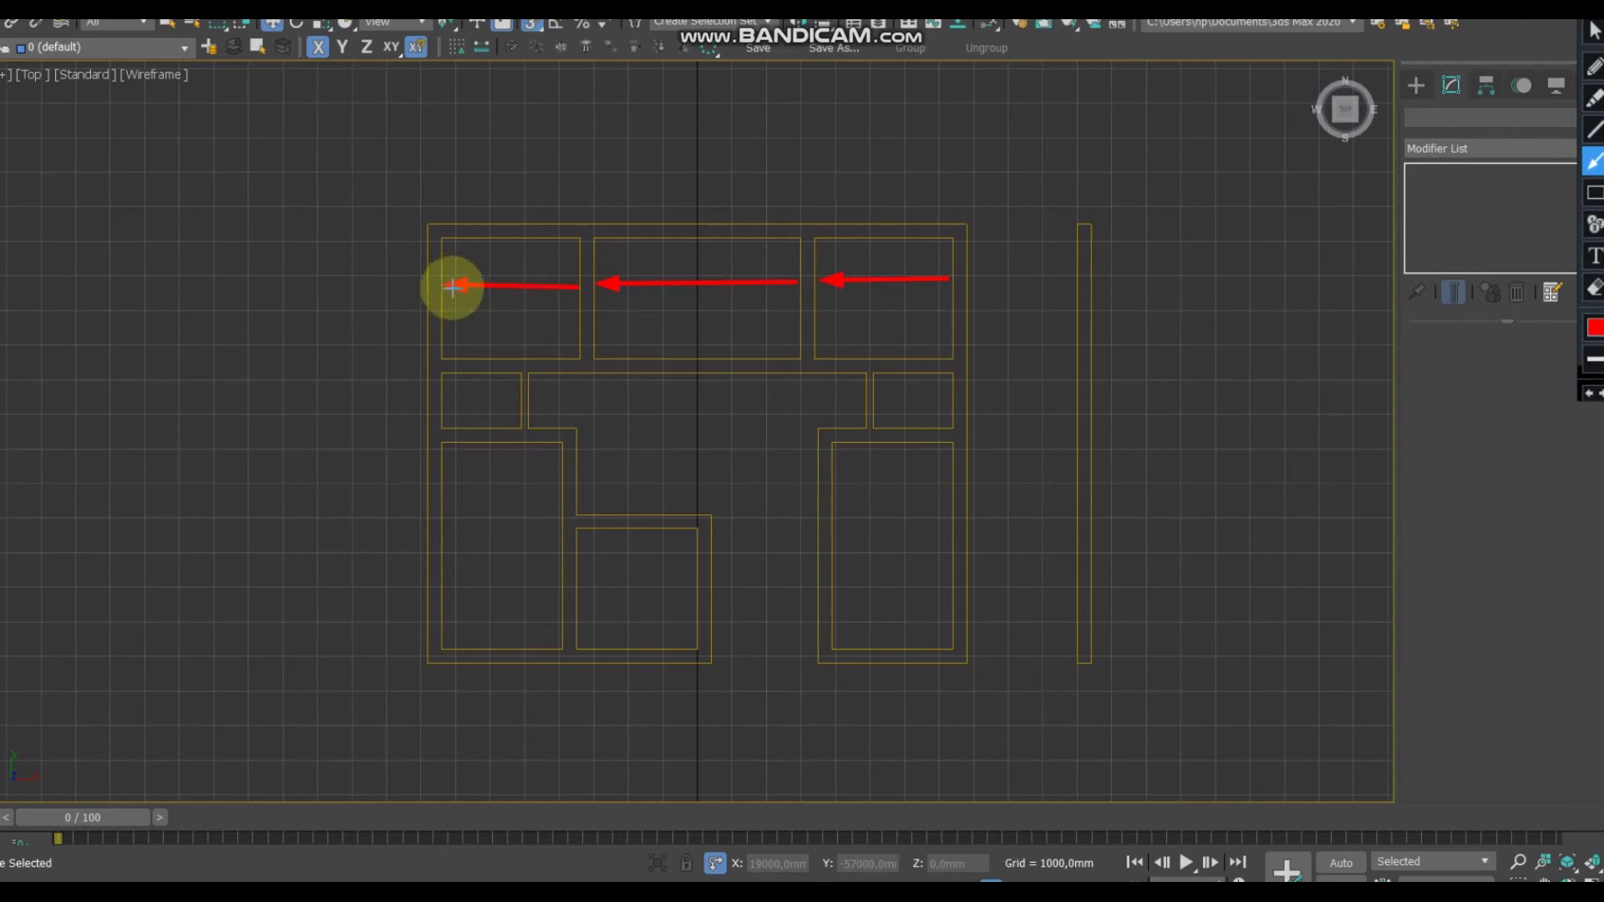
drag(1073, 271, 975, 282)
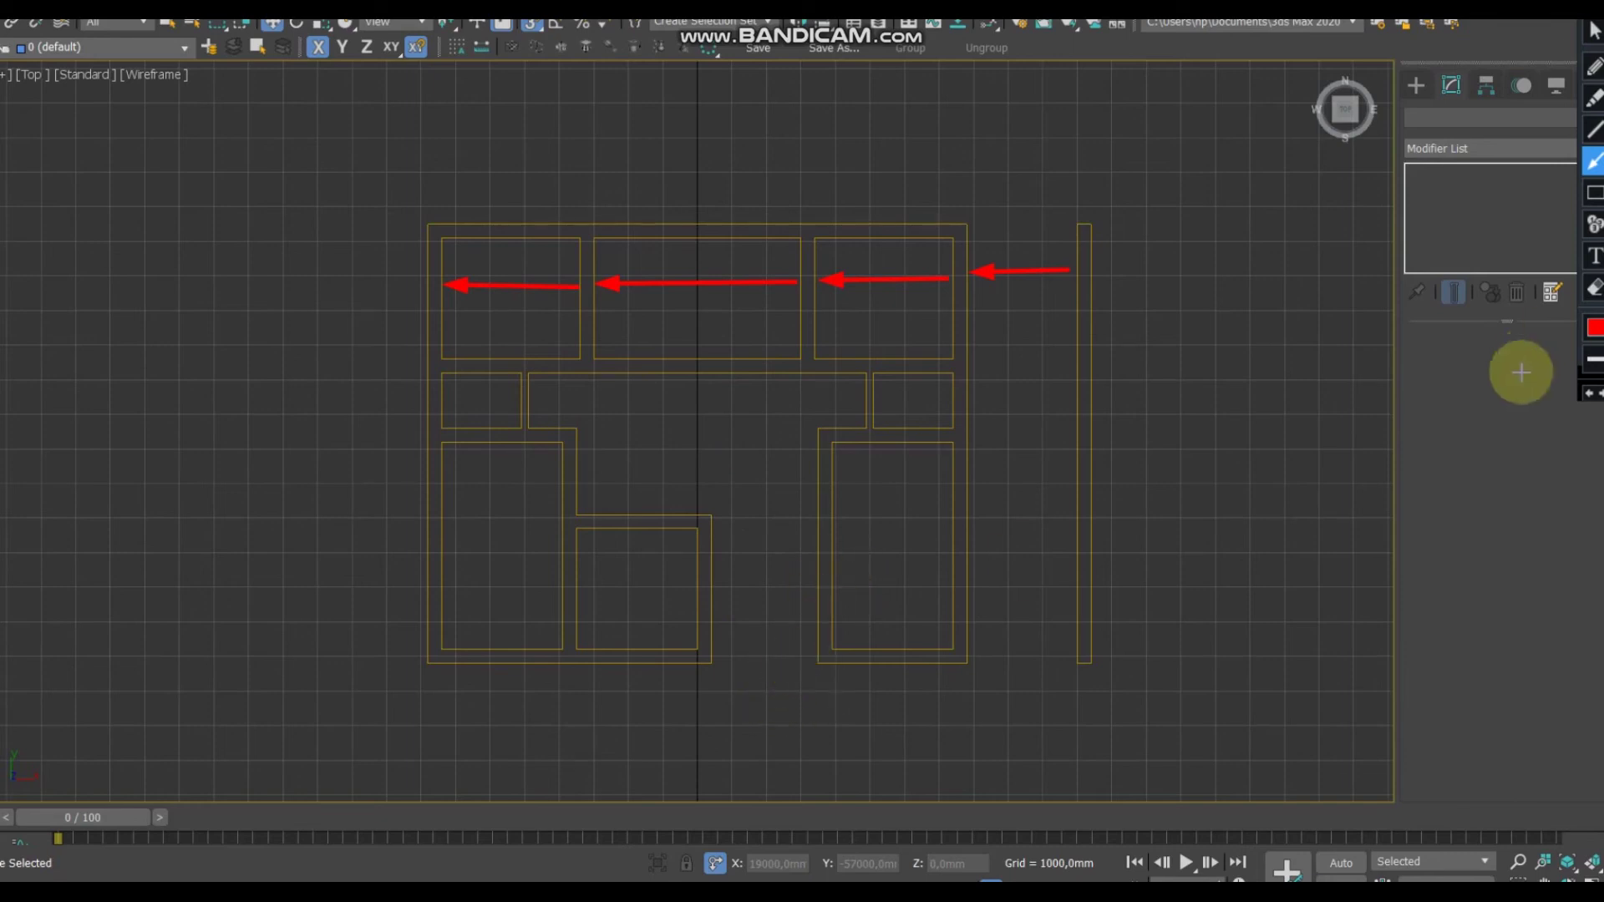
drag(815, 611, 730, 608)
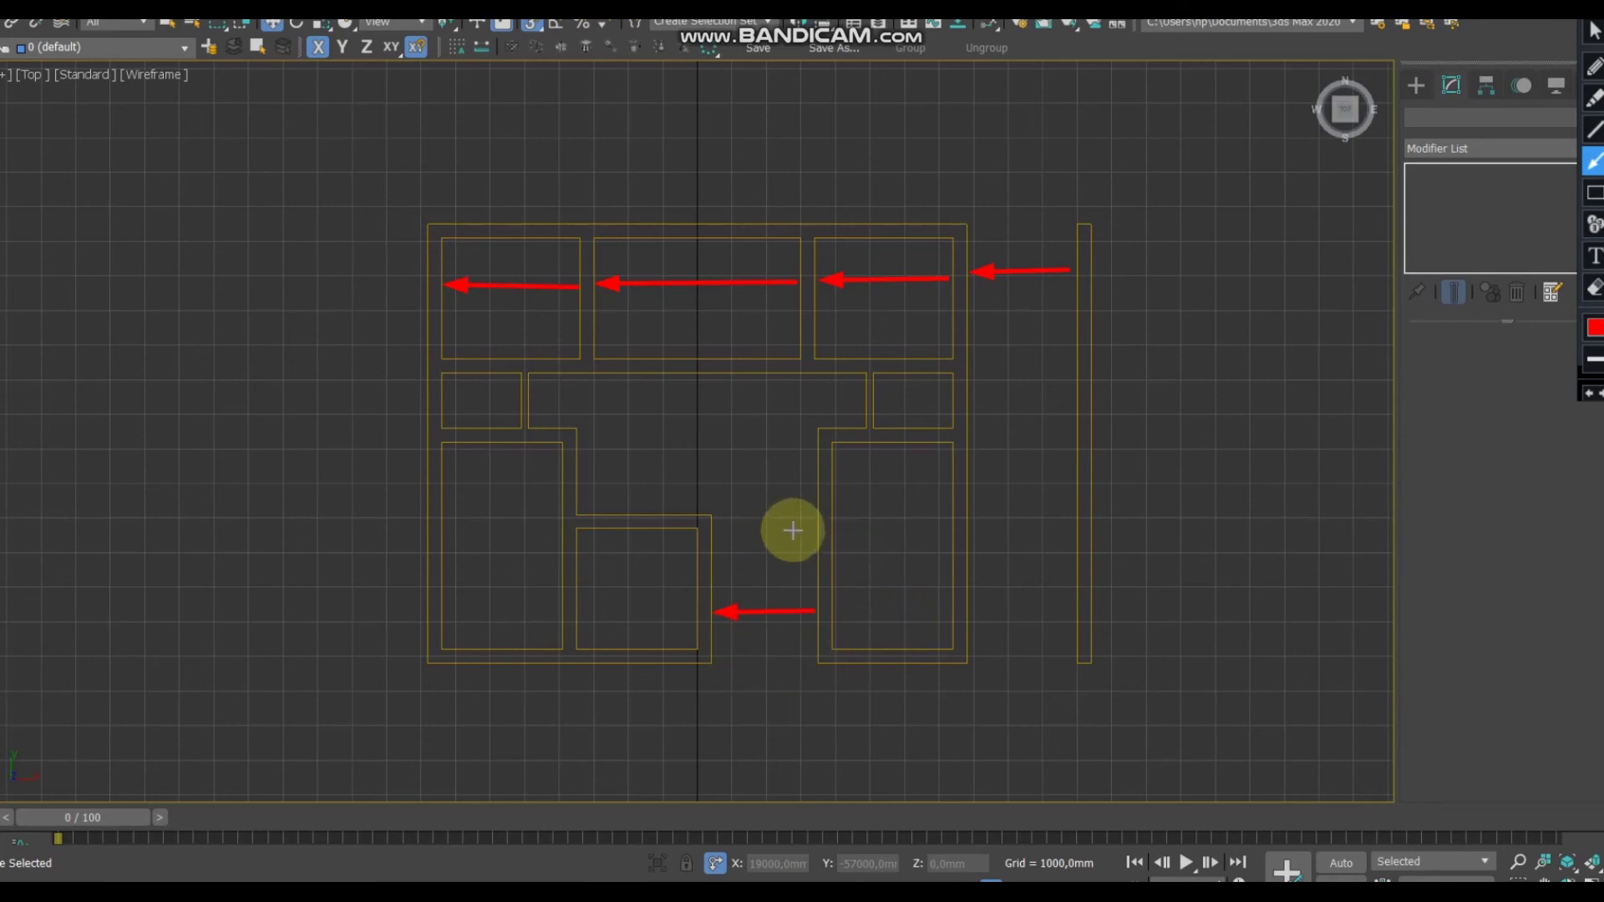
Switch back to the hand-drawn sketch photo and undo the red arrows left over it.
mouse_move(401, 877)
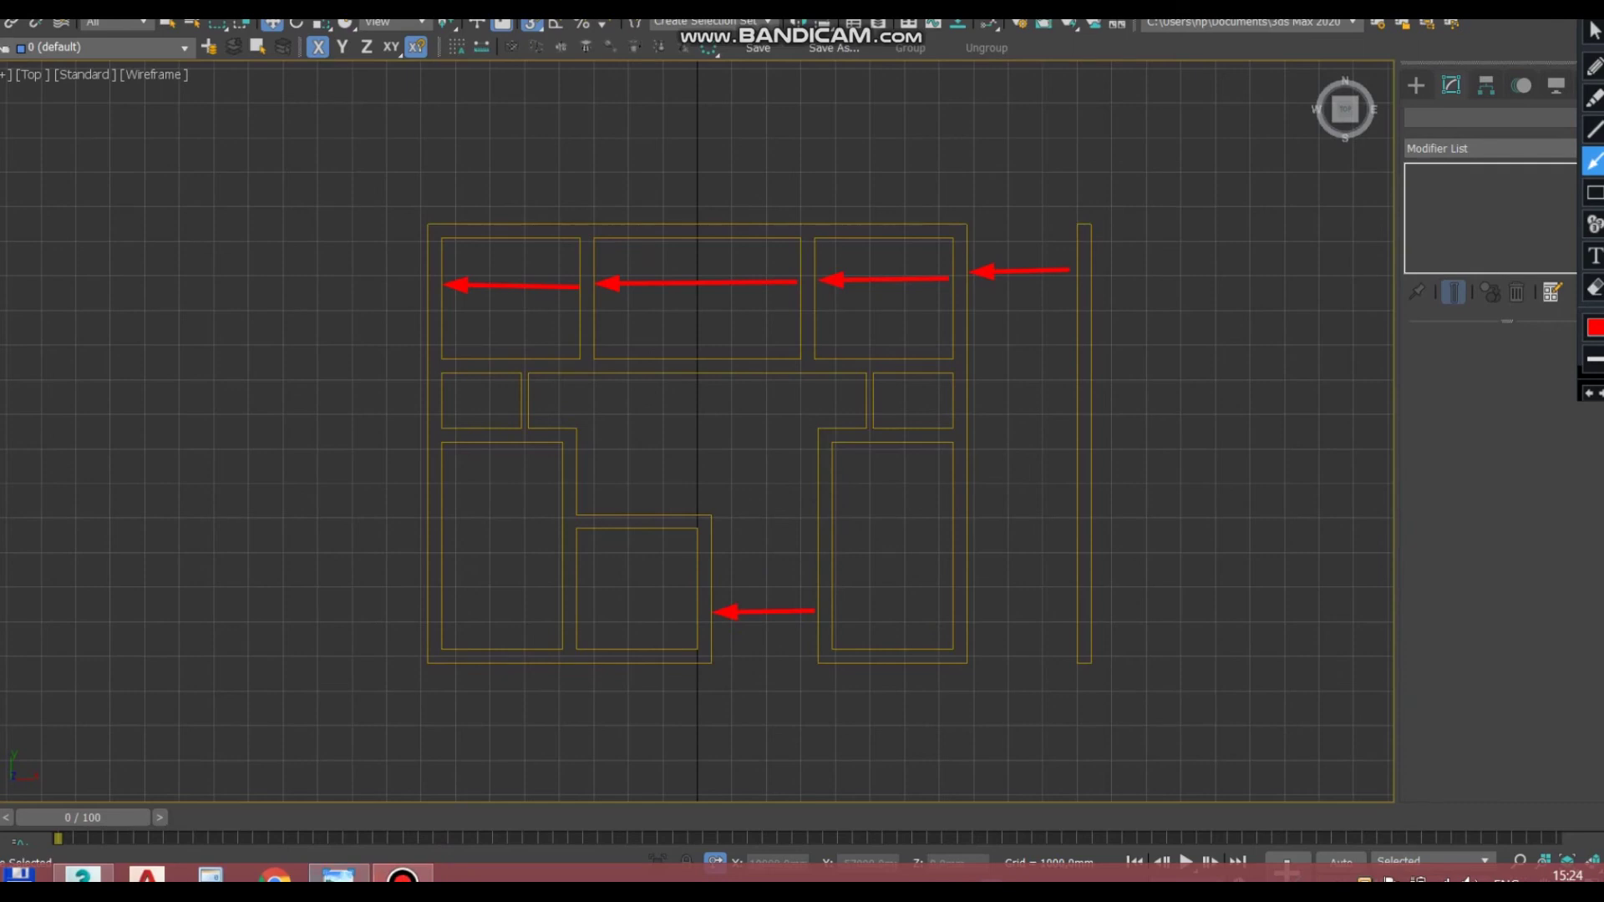
click(735, 662)
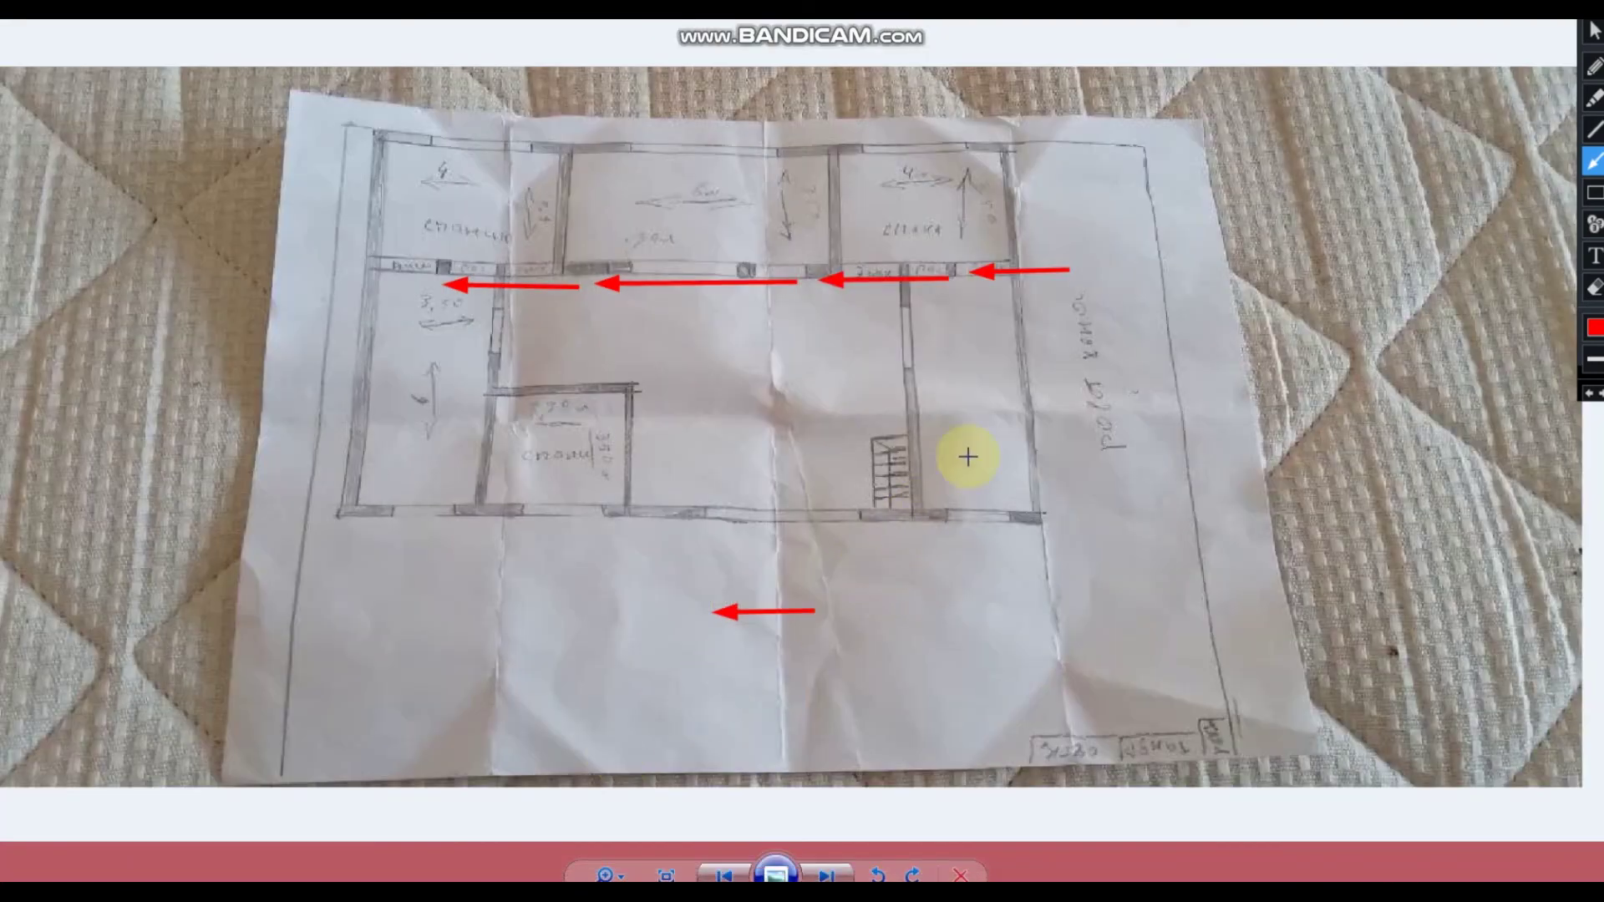
click(1589, 394)
click(1589, 394)
click(1588, 394)
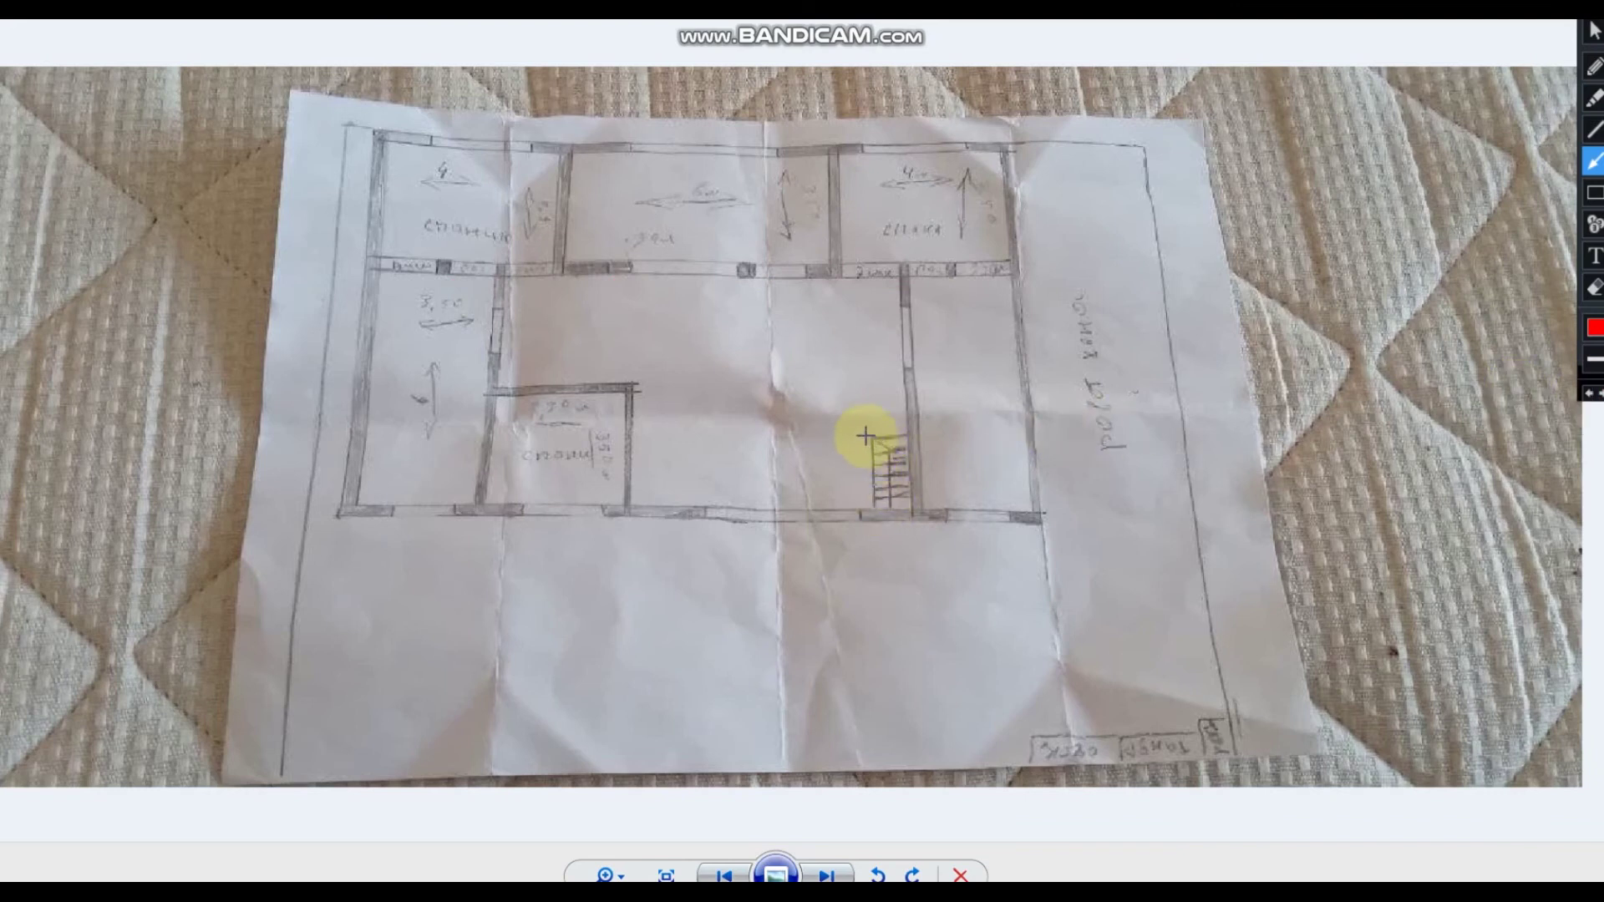
Point out the staircase on the sketch with a red arrow and outline its place beside the lower-right room in 3ds Max.
drag(810, 407, 883, 466)
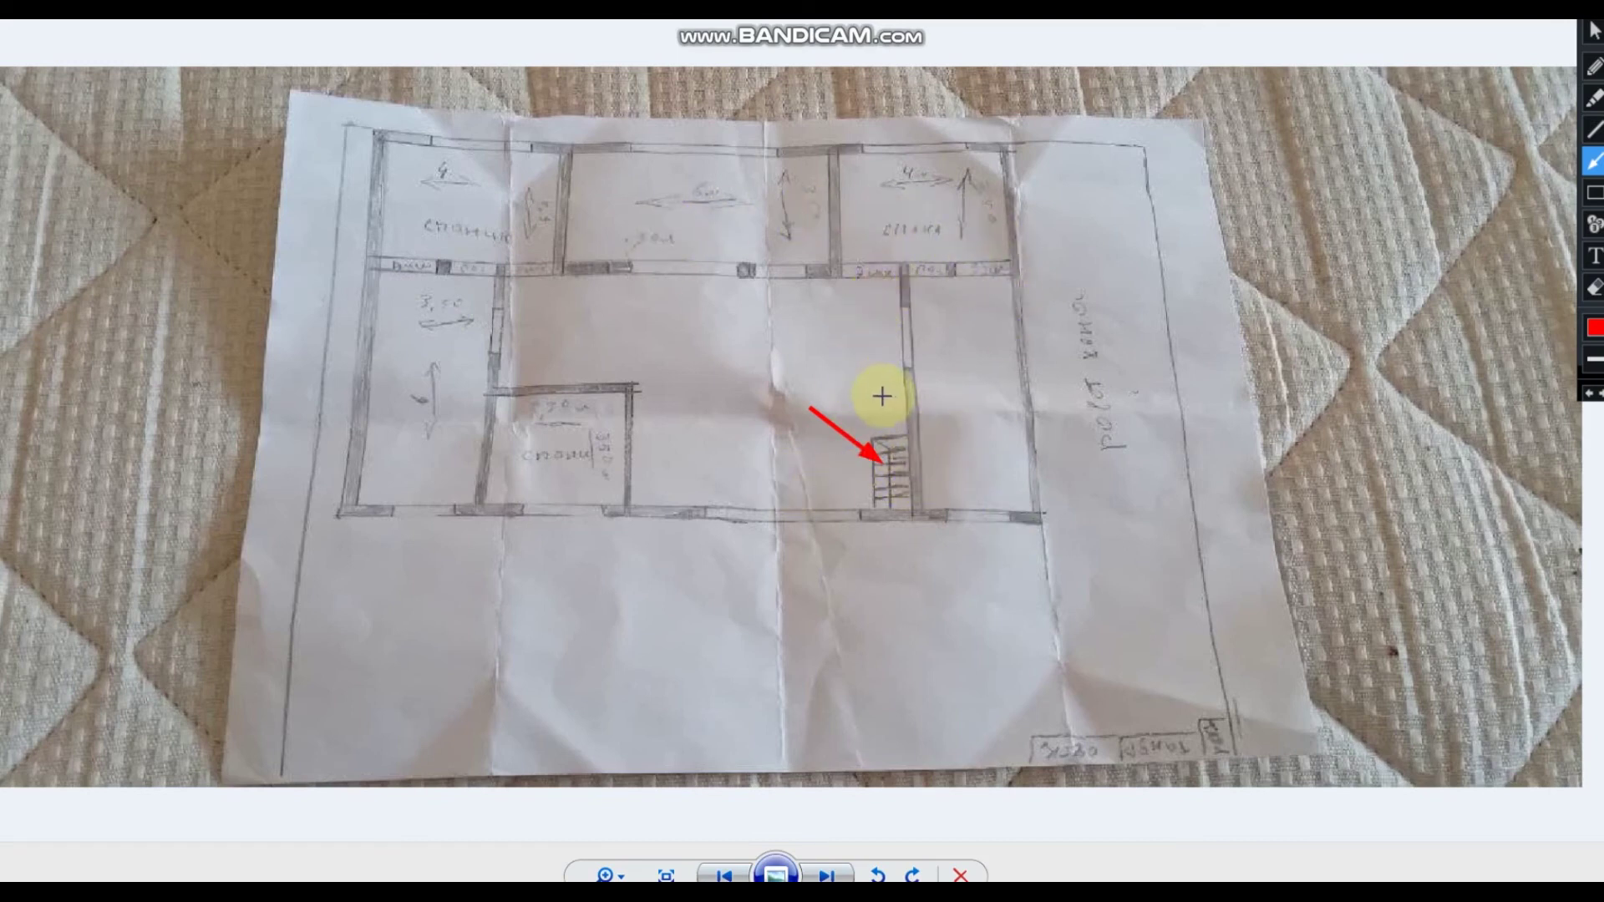
click(1588, 395)
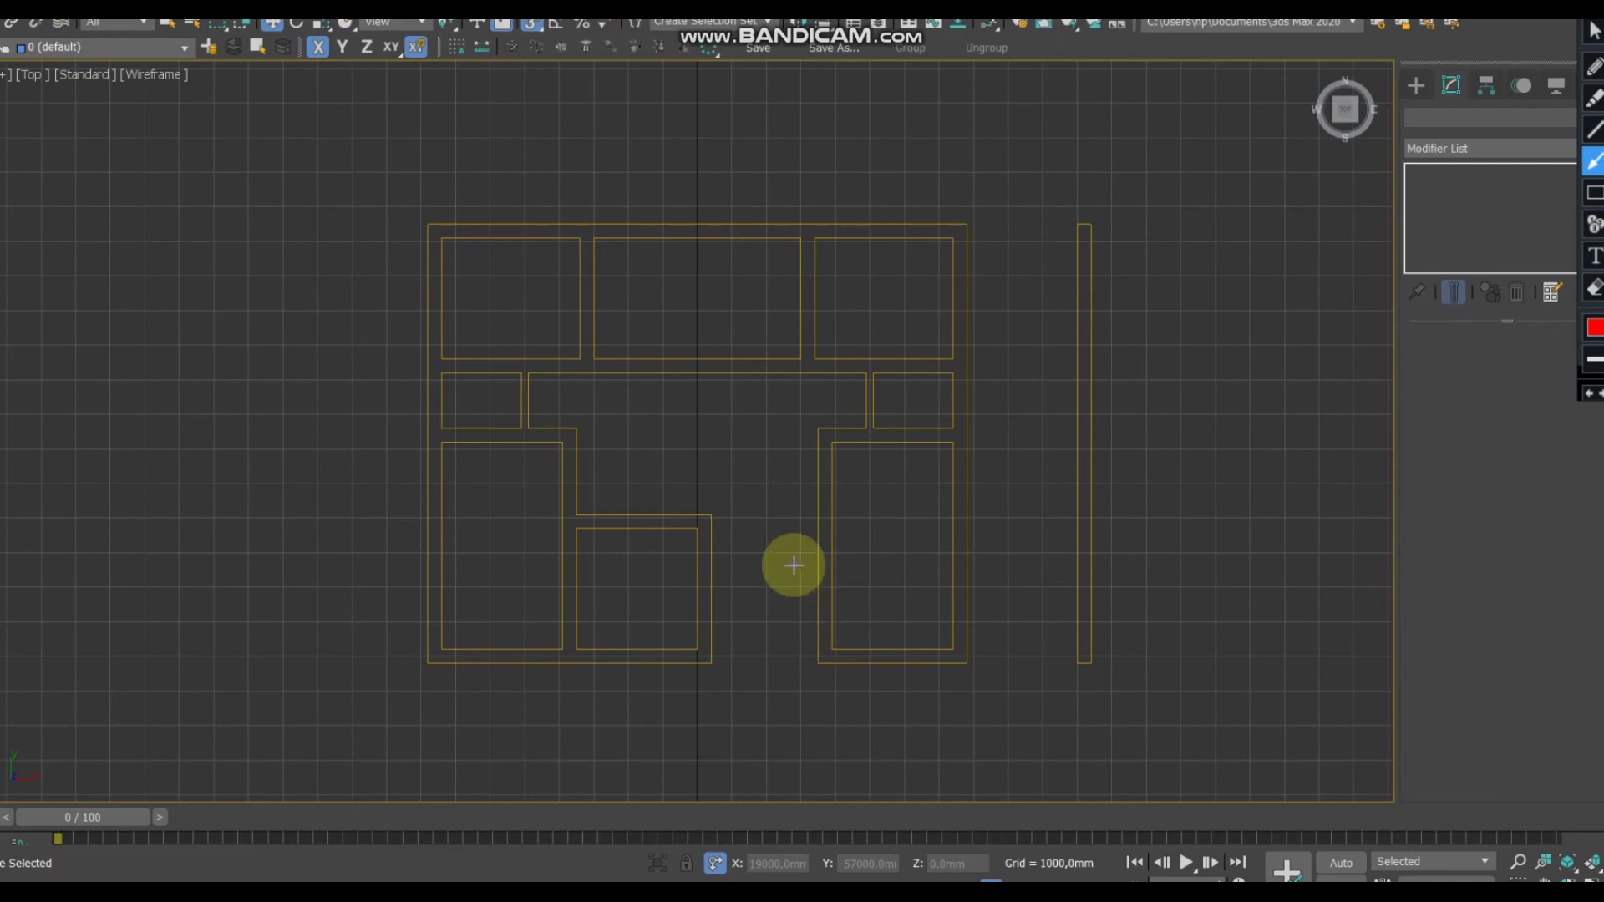
click(1593, 129)
mouse_move(816, 552)
mouse_down()
mouse_move(785, 544)
mouse_move(772, 655)
mouse_move(795, 664)
mouse_up()
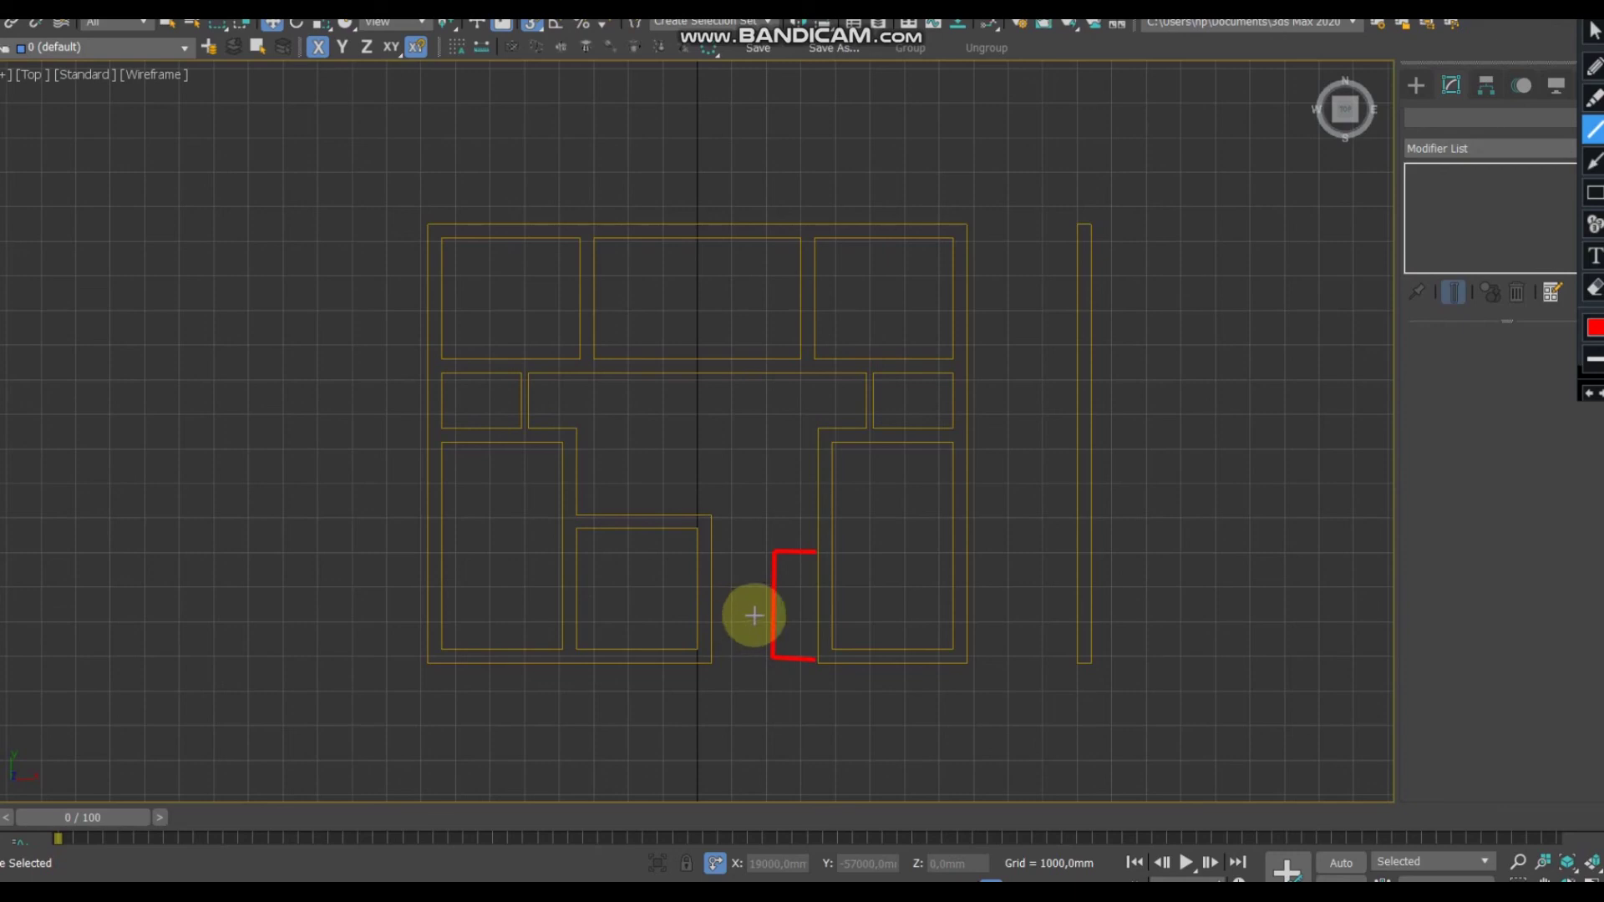
click(1590, 394)
click(1589, 395)
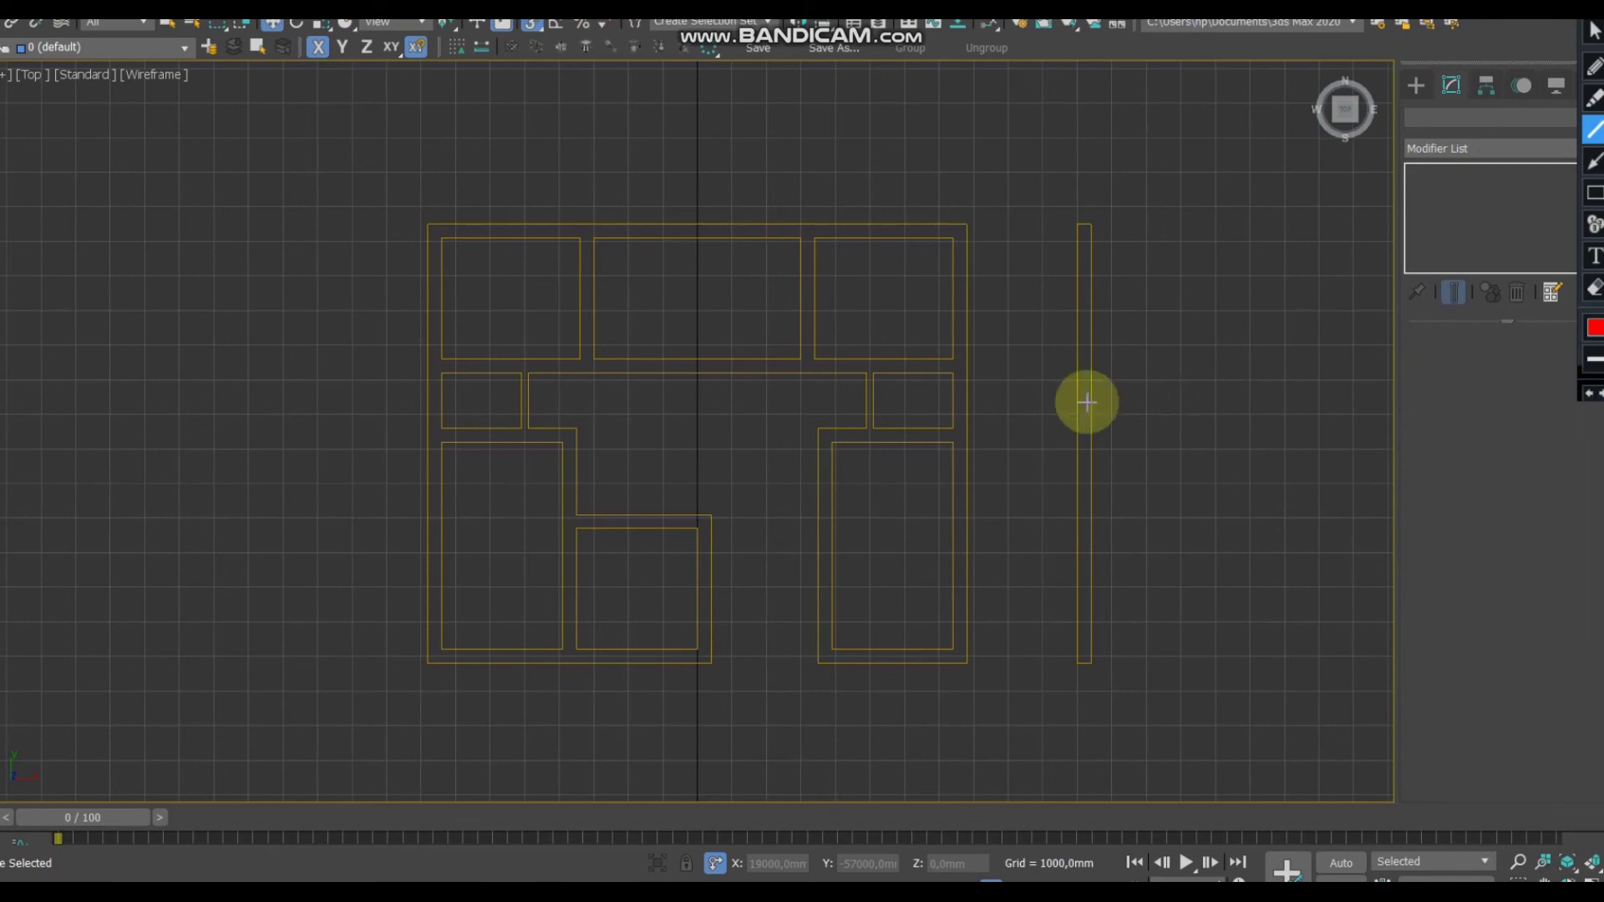